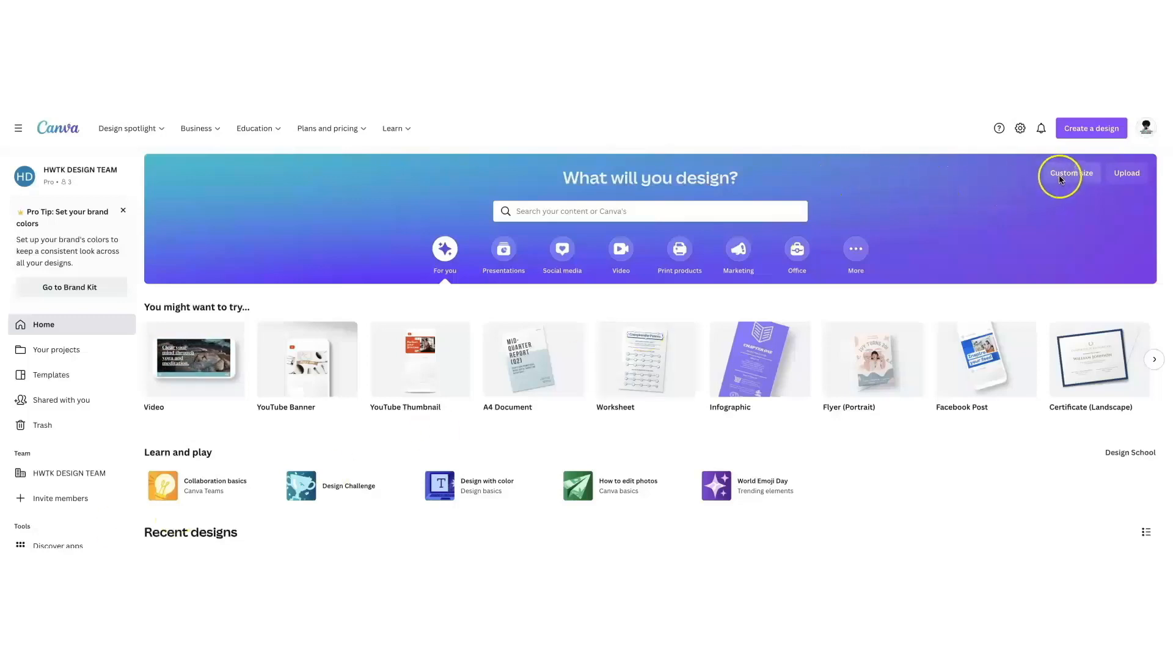
- Create a blank 8.5 × 11 in design from the Worksheet preset
left_click(1061, 178)
left_click(1049, 221)
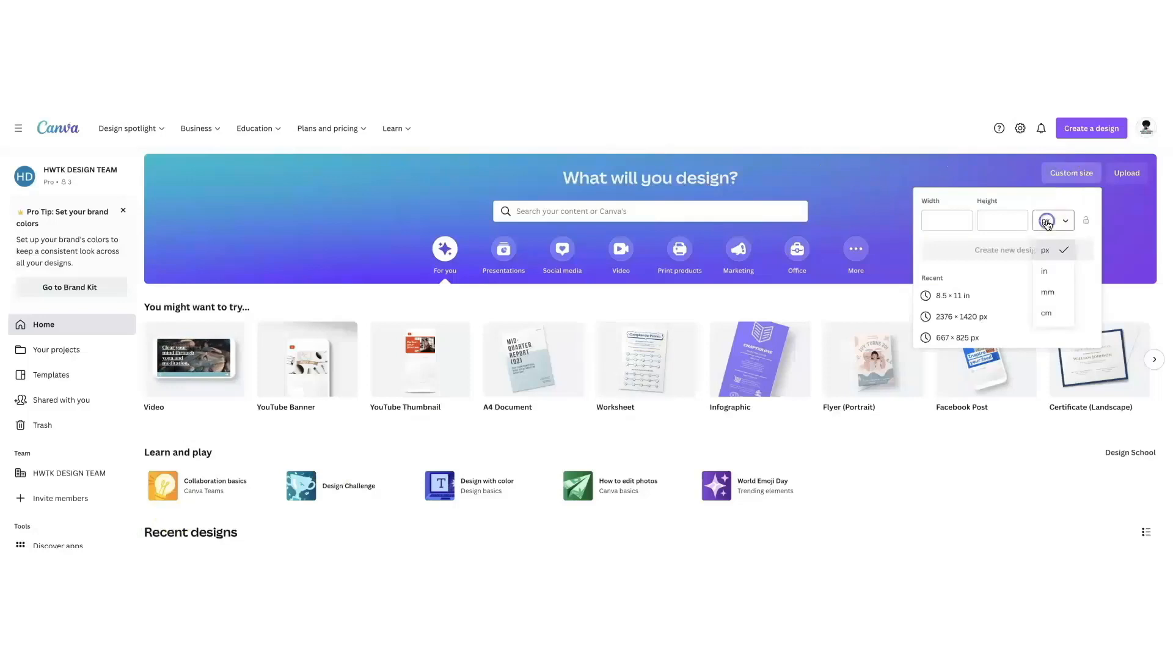
left_click(1046, 271)
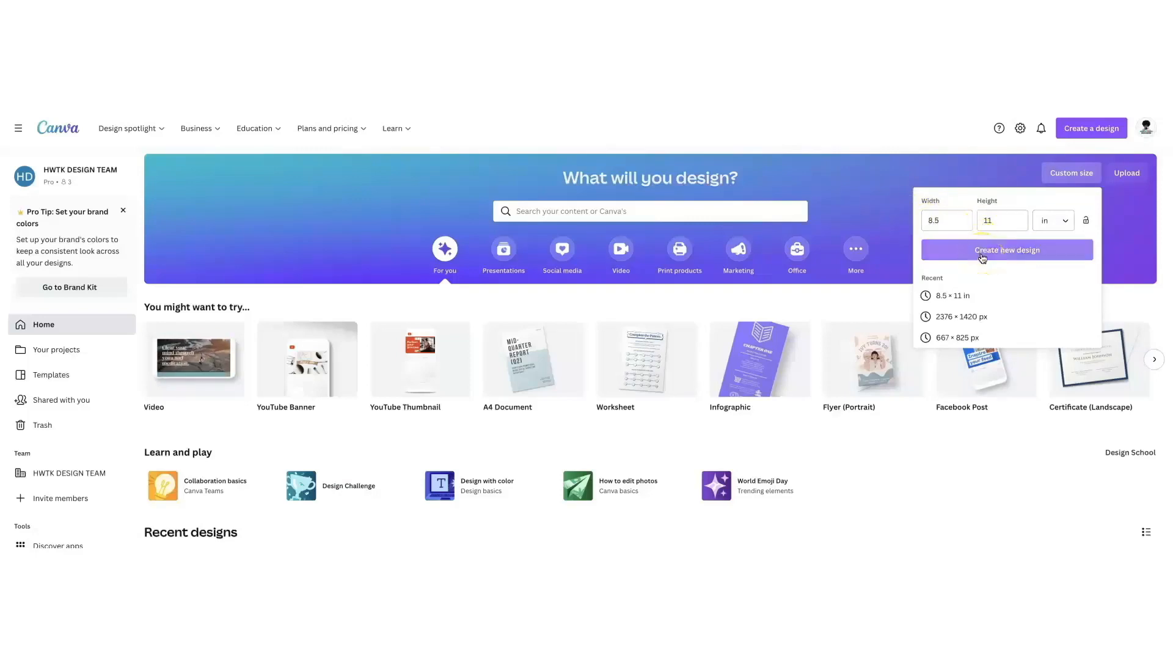
mouse_move(868, 404)
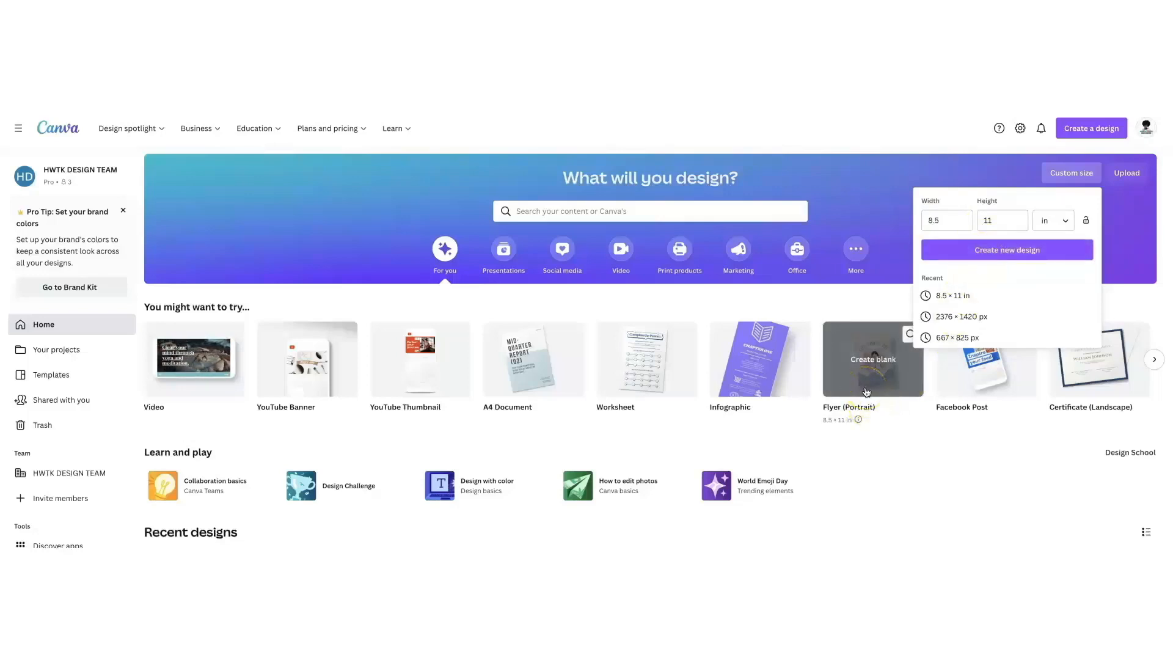
mouse_move(648, 370)
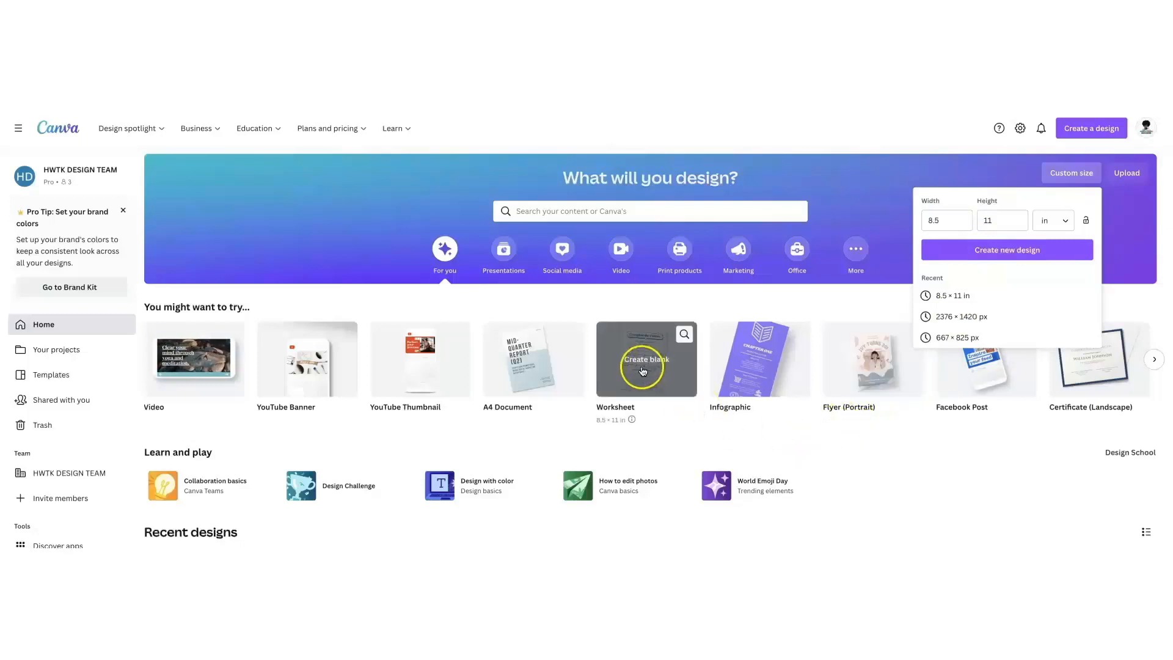
left_click(637, 369)
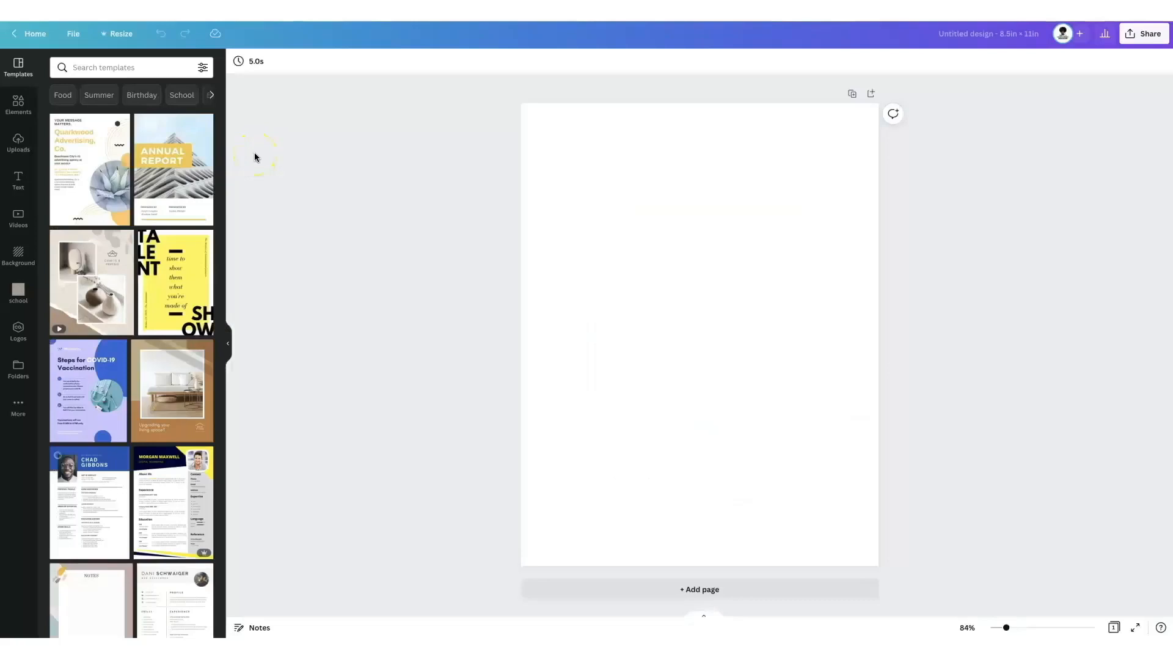
- Add a square shape and stretch it into a tall blue rectangle centred on the page with white margins
left_click(18, 104)
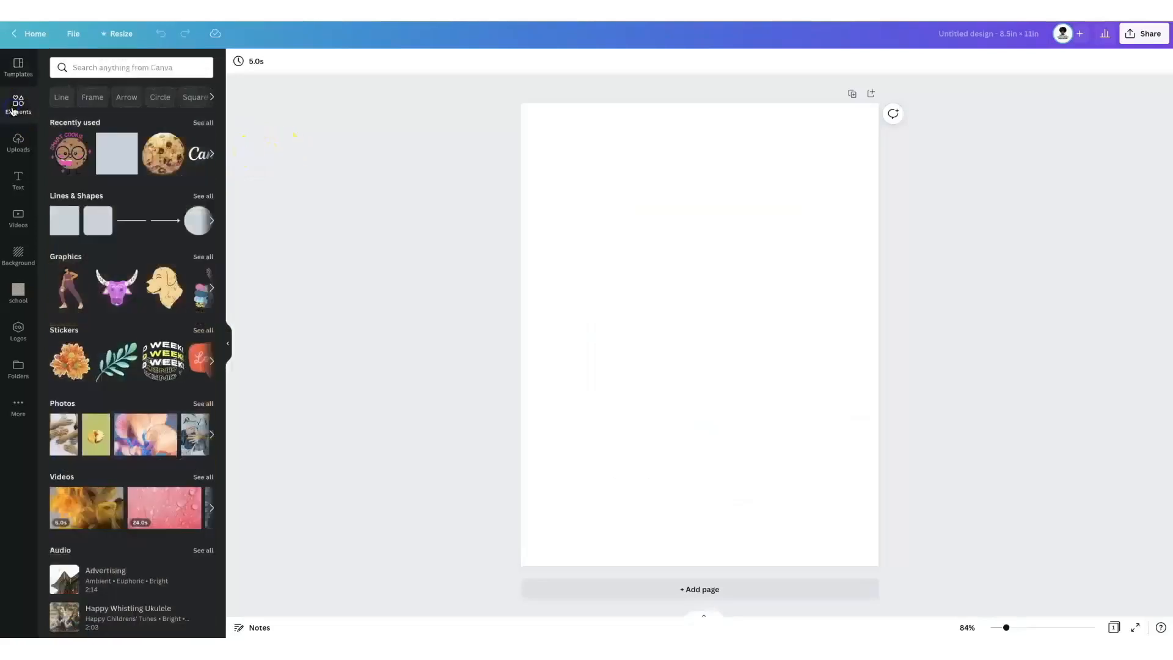
left_click(202, 195)
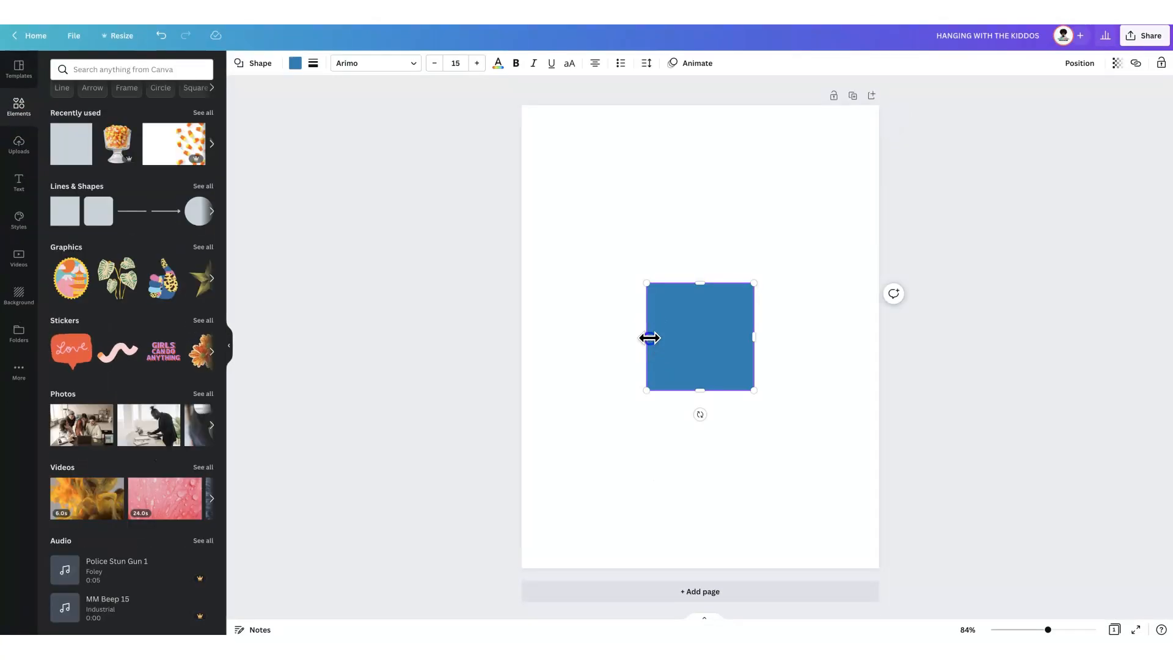
left_click_drag(648, 338, 529, 336)
left_click_drag(754, 337, 823, 341)
left_click_drag(676, 286, 694, 102)
left_click_drag(677, 391, 680, 482)
left_click_drag(671, 269, 694, 310)
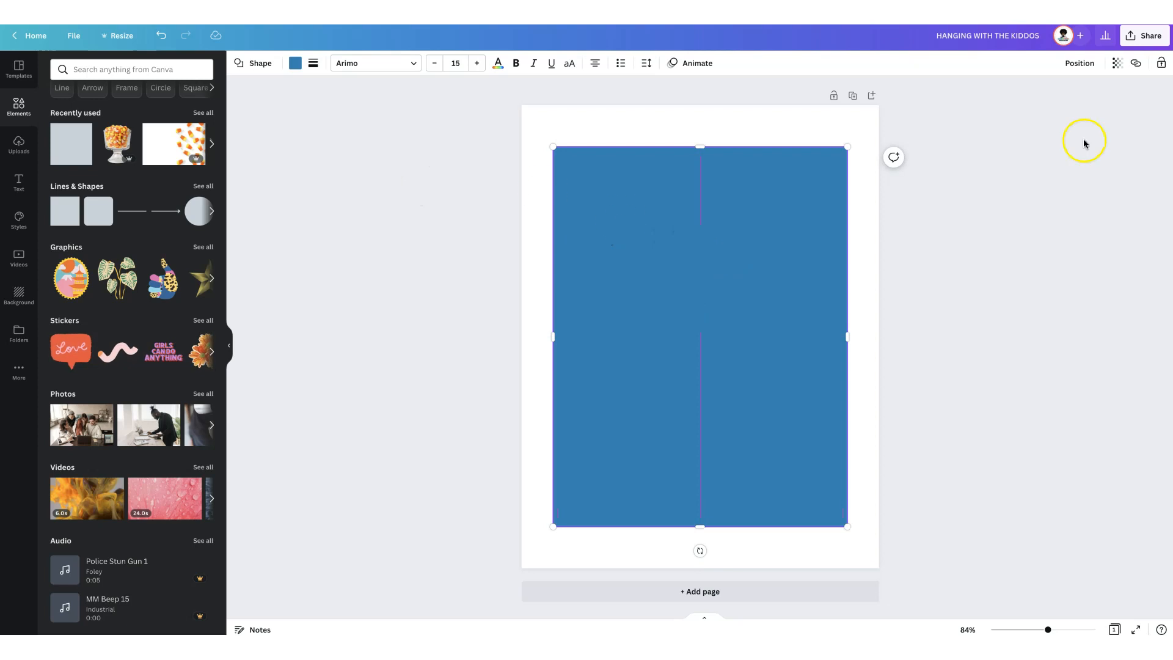
- Add a second square, fill it dark gray and widen it into a front panel centred inside the blue rectangle
left_click(57, 215)
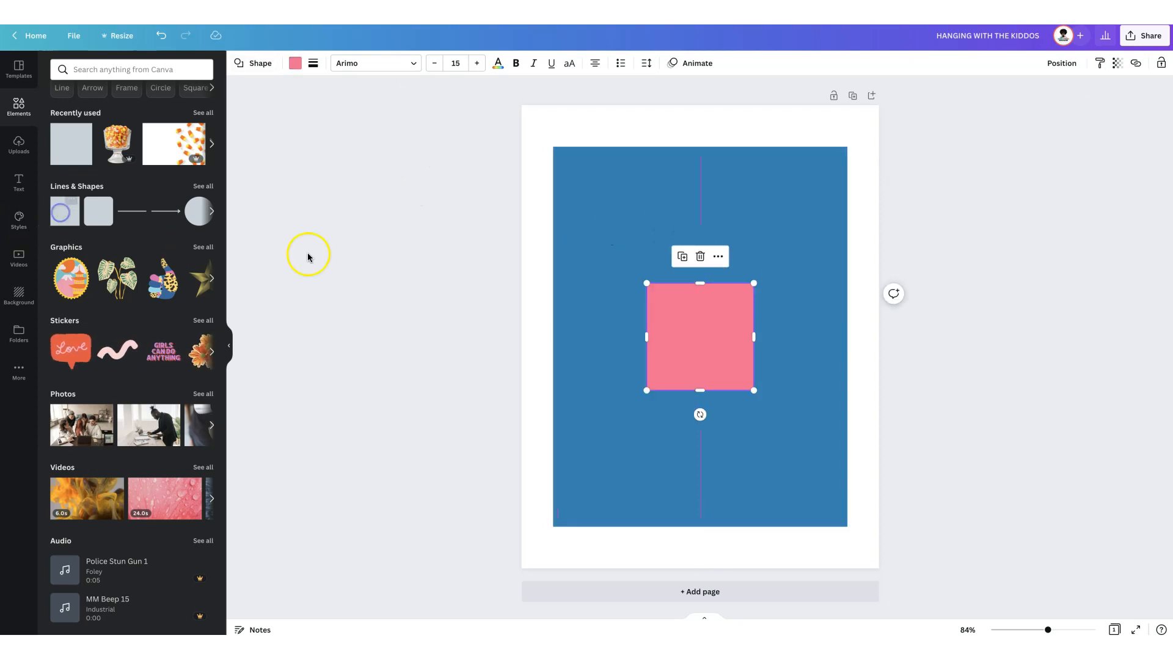
left_click(295, 63)
left_click(117, 250)
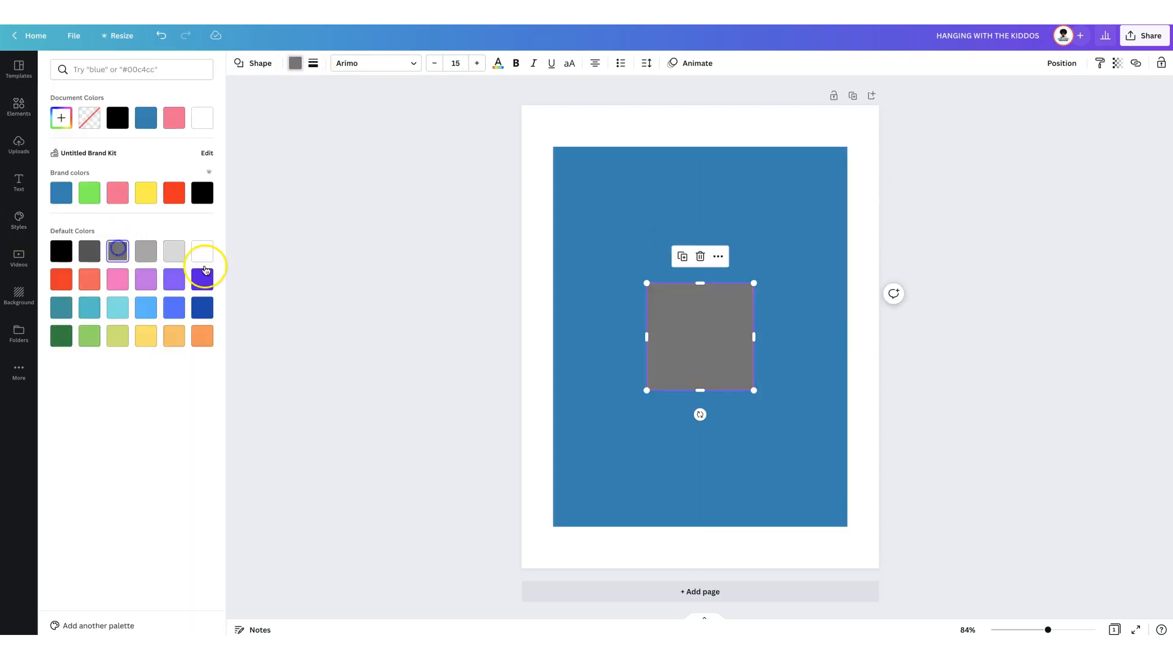
left_click_drag(643, 336, 553, 335)
left_click_drag(753, 335, 795, 341)
left_click_drag(696, 345, 722, 349)
mouse_move(701, 283)
left_mouse_down()
mouse_move(703, 227)
mouse_move(710, 324)
mouse_move(705, 298)
left_mouse_up()
- Duplicate the gray panel into light gray back panels, 5.8 W × 2 H above it and 5.8 W × 2.5 H below it
left_click(682, 226)
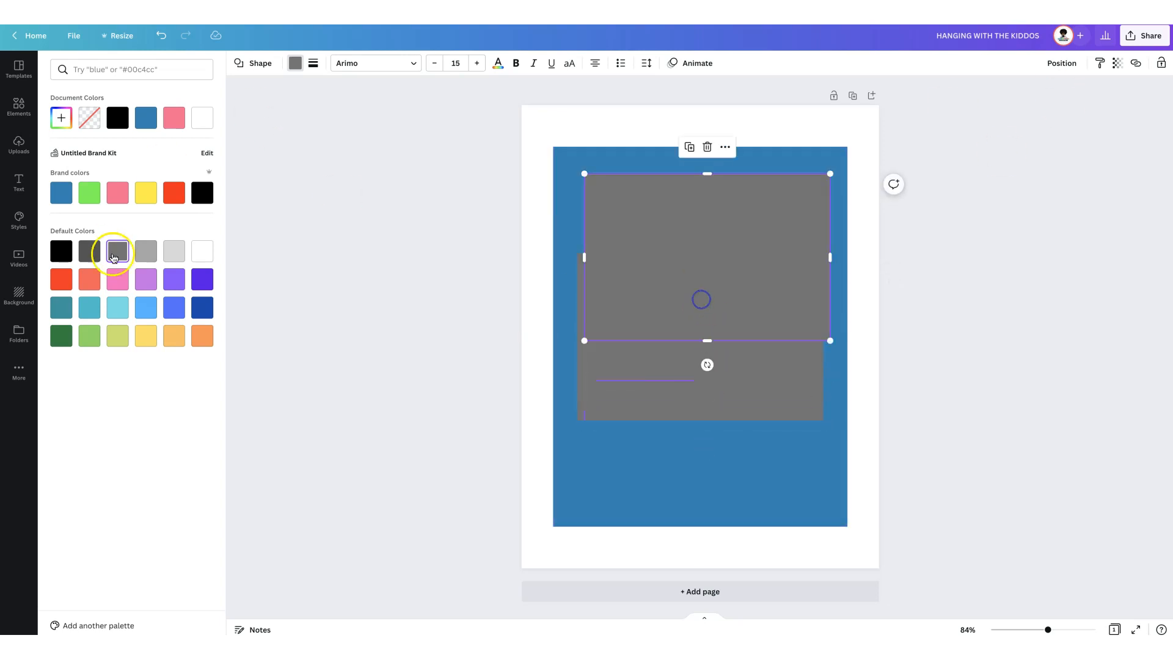
left_click(174, 251)
left_click_drag(706, 341, 710, 259)
left_click_drag(744, 217, 736, 211)
left_click(683, 142)
left_click_drag(683, 139, 703, 526)
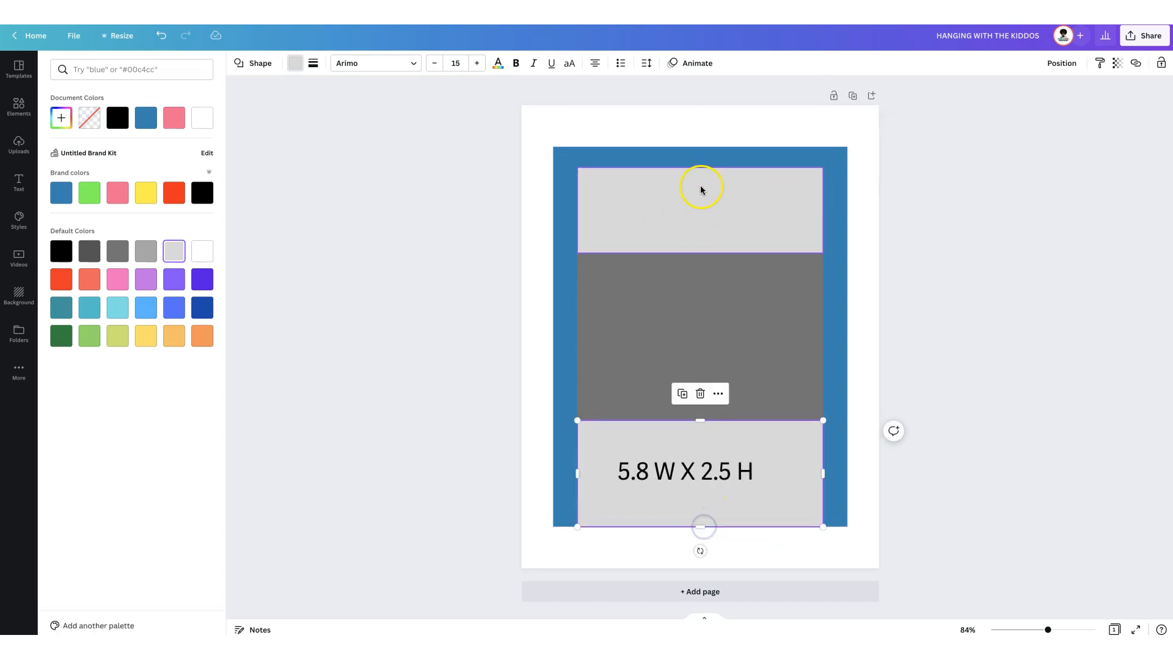
- Duplicate the upper back panel, fill it medium gray and make it a 7 W × 0.5 H strip along the blue rectangle's upper edge
left_click(699, 184)
left_click(682, 140)
left_click(146, 253)
left_click_drag(707, 260, 720, 157)
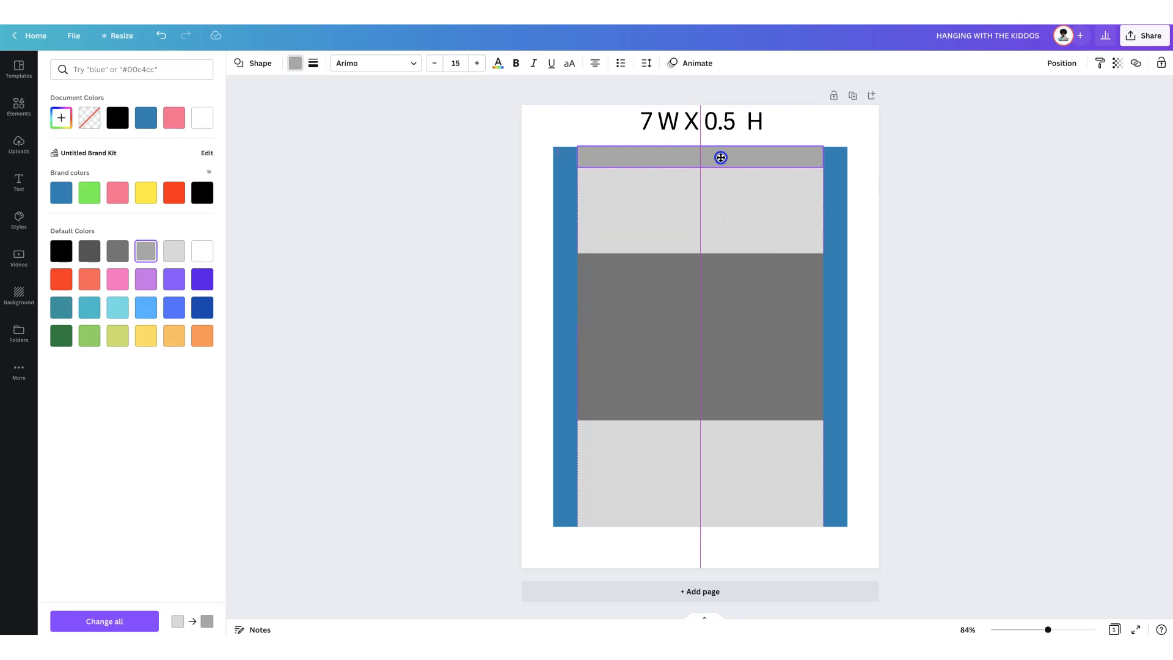
left_click_drag(579, 156, 554, 154)
left_click_drag(823, 157, 849, 158)
left_click(871, 191)
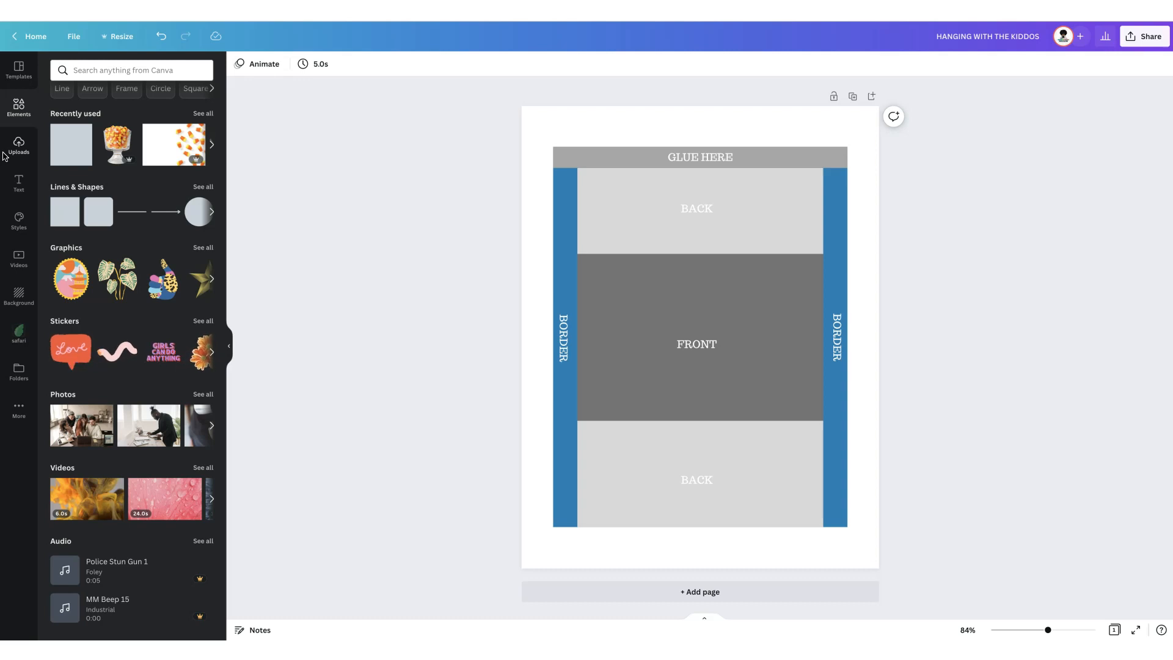
- Add the boy with binoculars from the safari folder and place him at the page's lower-left corner
left_click(9, 344)
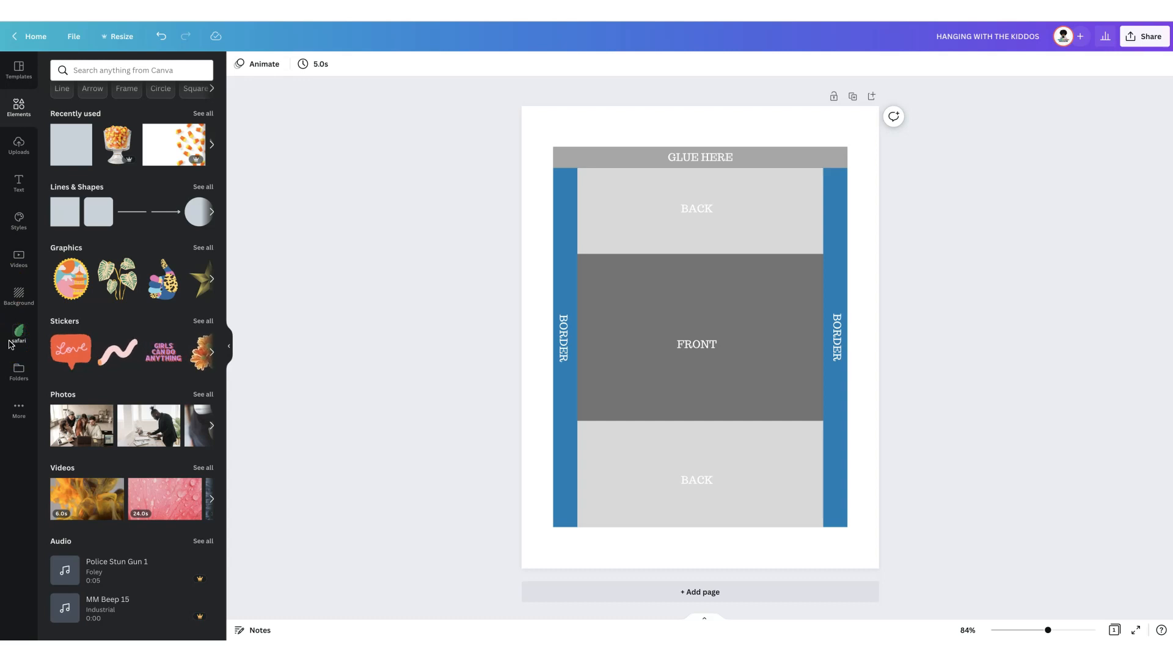
left_click(16, 343)
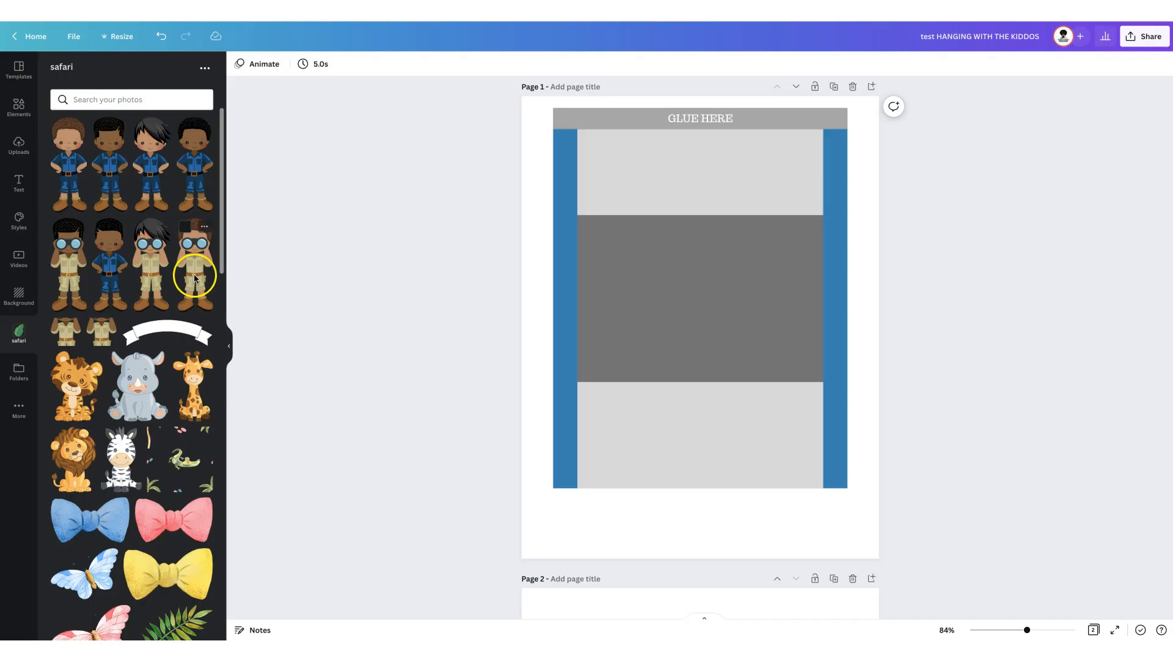
left_click(197, 262)
left_click_drag(772, 149, 668, 408)
left_click_drag(650, 452, 552, 507)
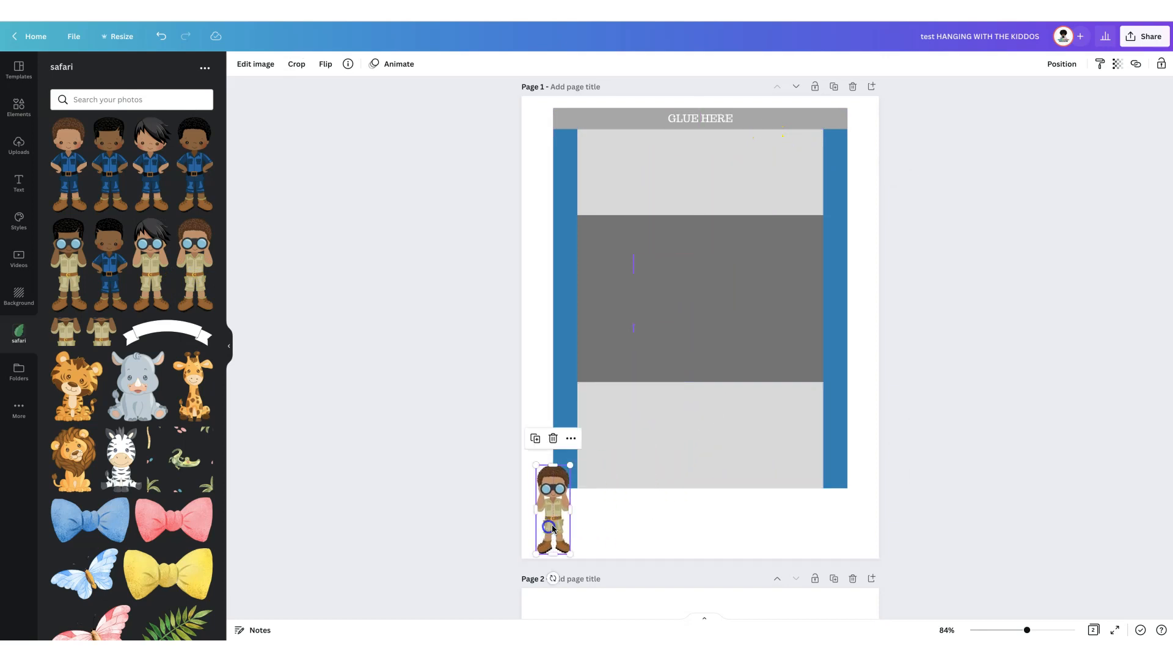
- Add the giraffe and the white banner graphic beside the boy along the page's lower edge
left_click(190, 388)
left_click_drag(801, 149, 596, 485)
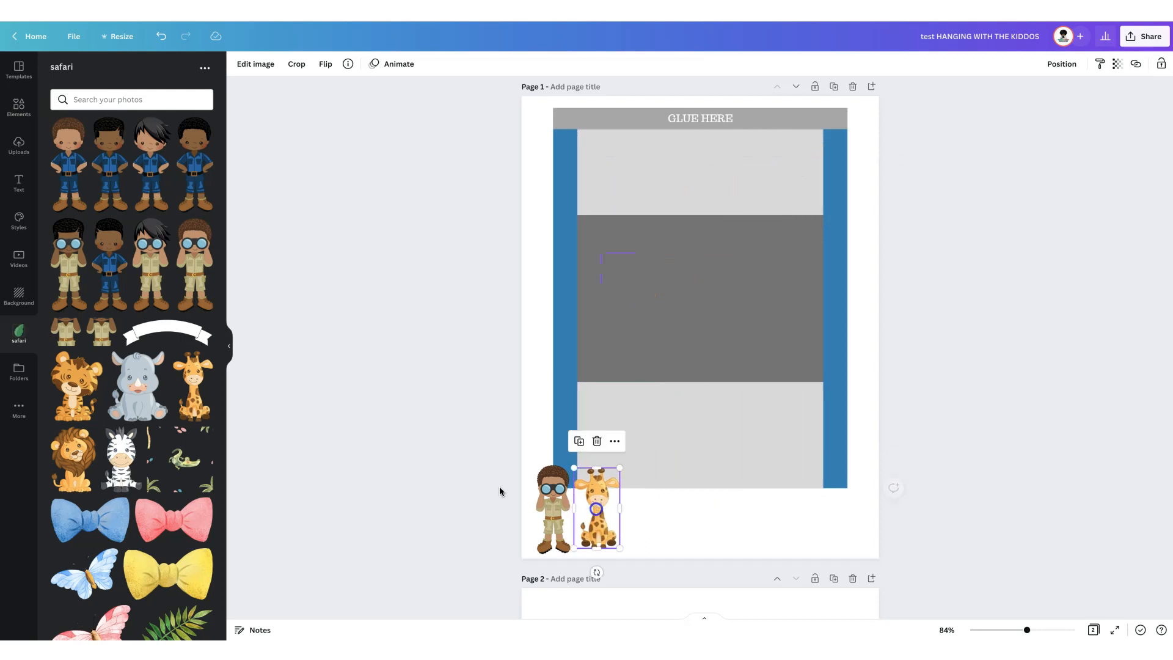
left_click(159, 333)
left_click_drag(771, 305, 667, 504)
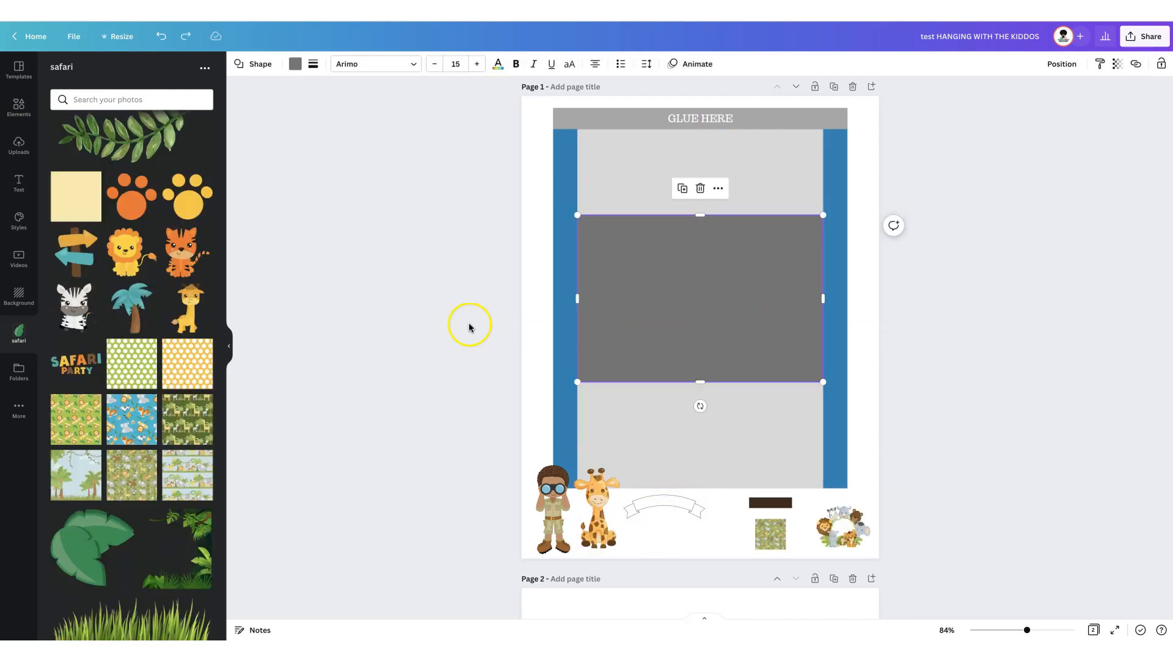
- Change the blue border rectangle's fill to the red brand color
left_click(559, 212)
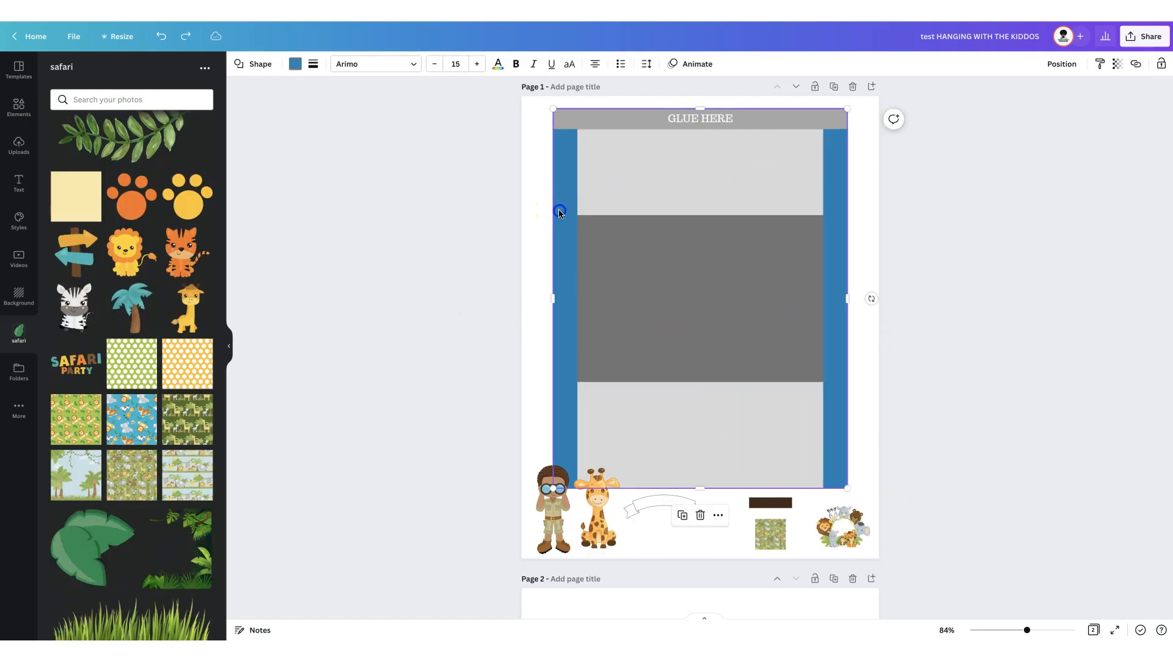
left_click(293, 66)
left_click(173, 224)
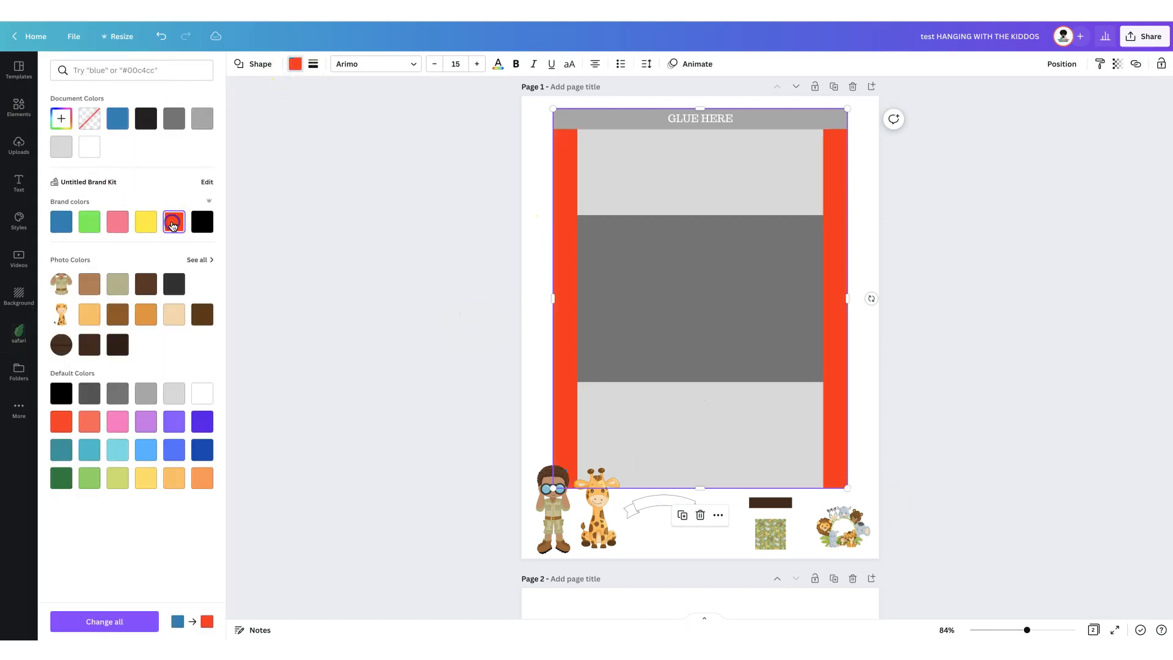
- Fill the dark gray front panel with the light orange from the giraffe's photo colors
left_click(657, 254)
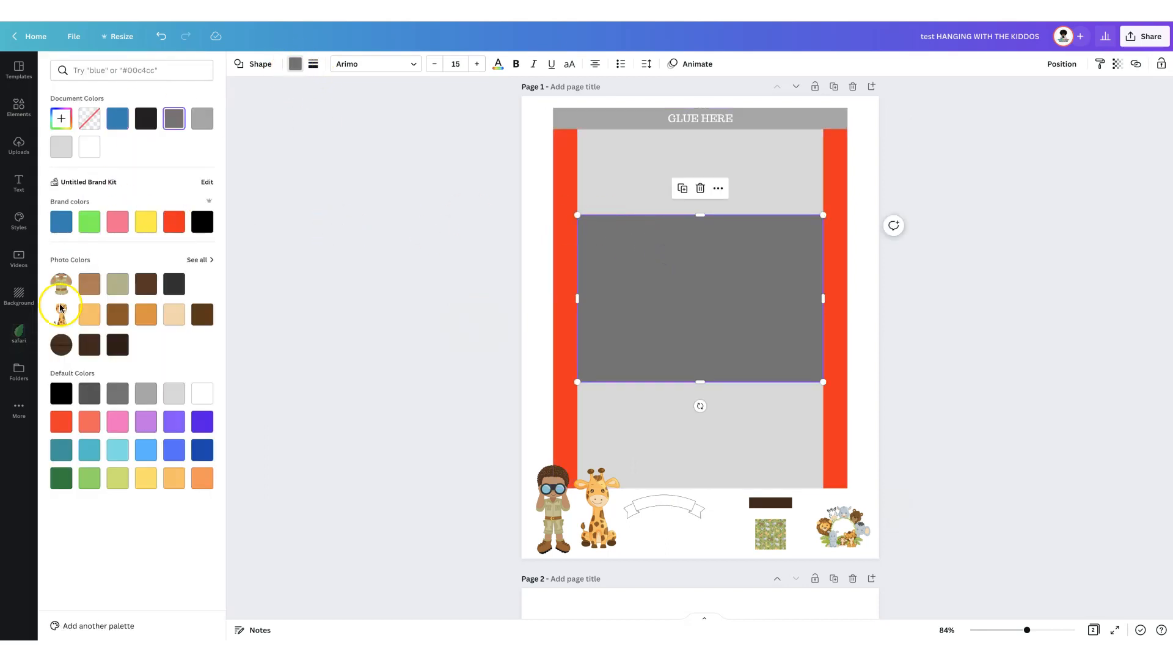
left_click(85, 317)
left_click(483, 316)
- Enlarge the banner across the upper part of the orange front panel and place the dark brown strip at its centre
left_click_drag(679, 508, 581, 273)
left_click_drag(743, 234, 716, 242)
left_click_drag(766, 502, 696, 256)
left_click(482, 312)
- Add a subheading reading "BIRTHDAY ANIMALS" in the Chewy font and place it on the banner
left_click(18, 183)
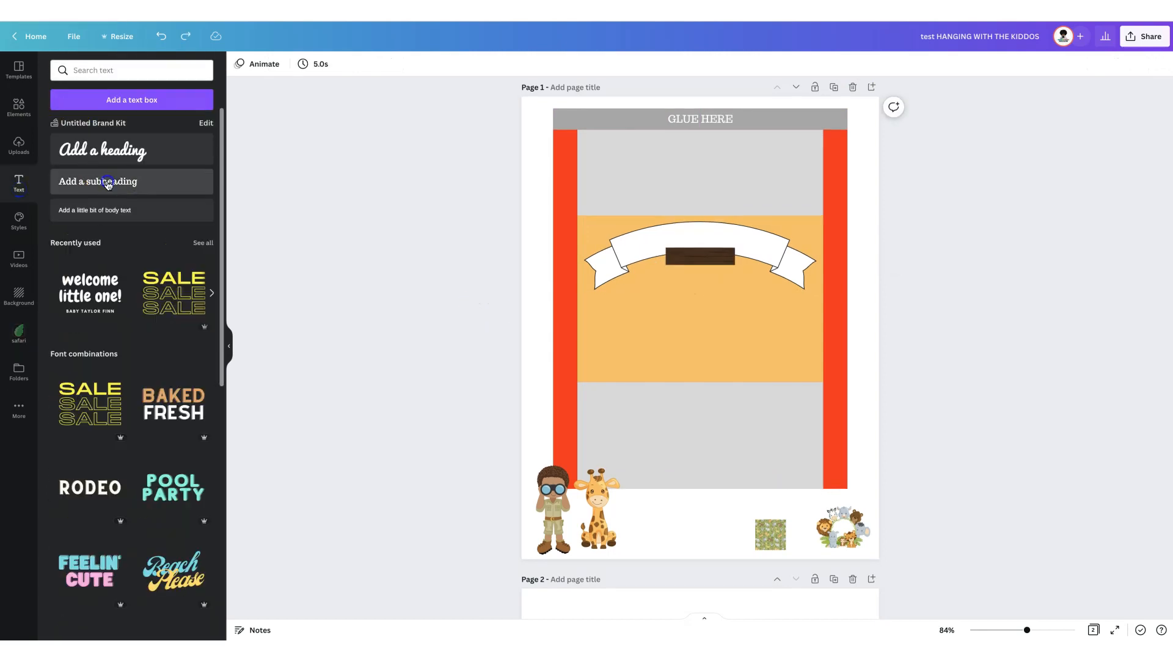
left_click(97, 181)
left_click(278, 63)
left_click(62, 166)
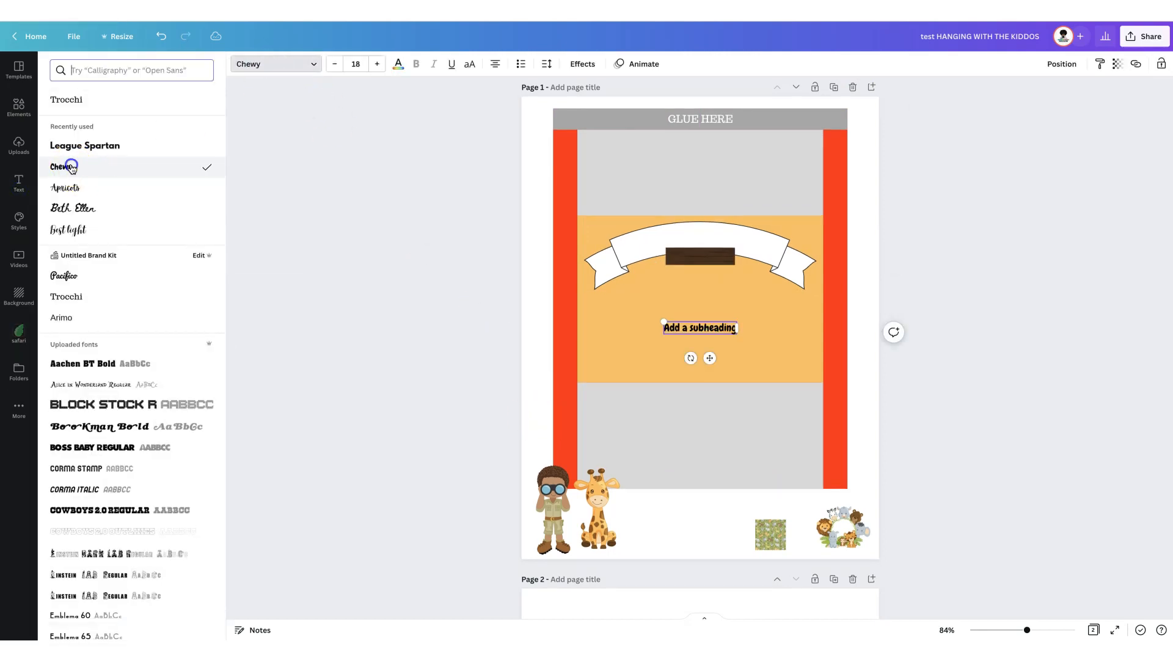
left_click_drag(676, 319, 700, 234)
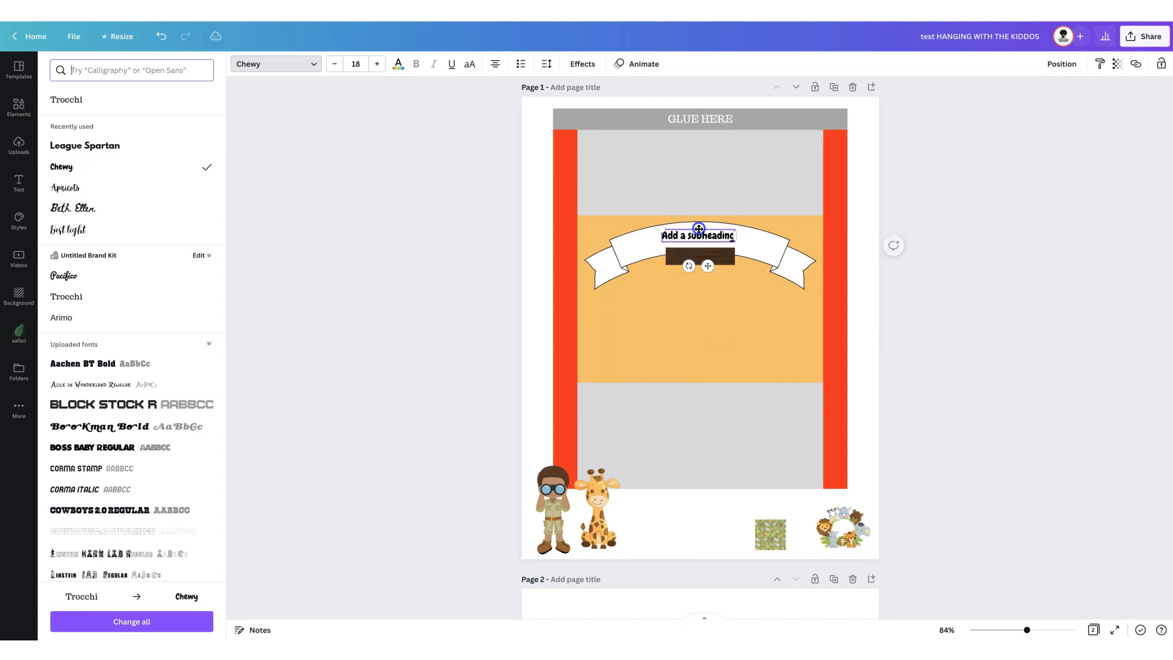
type("BIG")
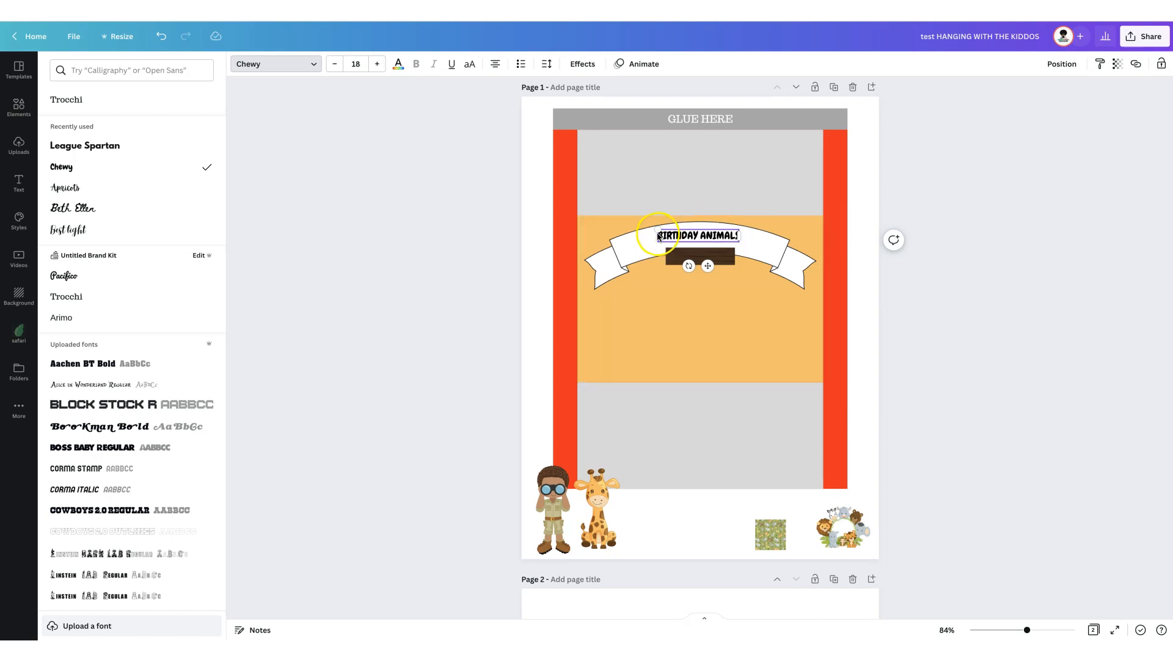
- Recolor the banner with a red fill and a white outline
left_click(609, 264)
left_click(238, 64)
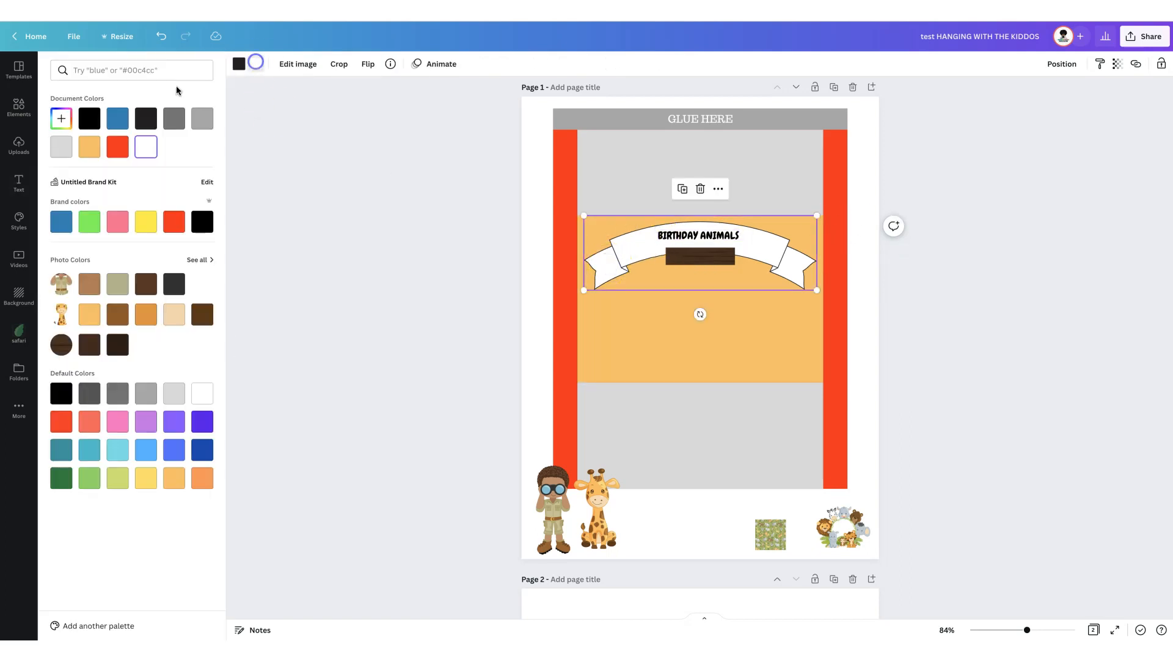
left_click(118, 146)
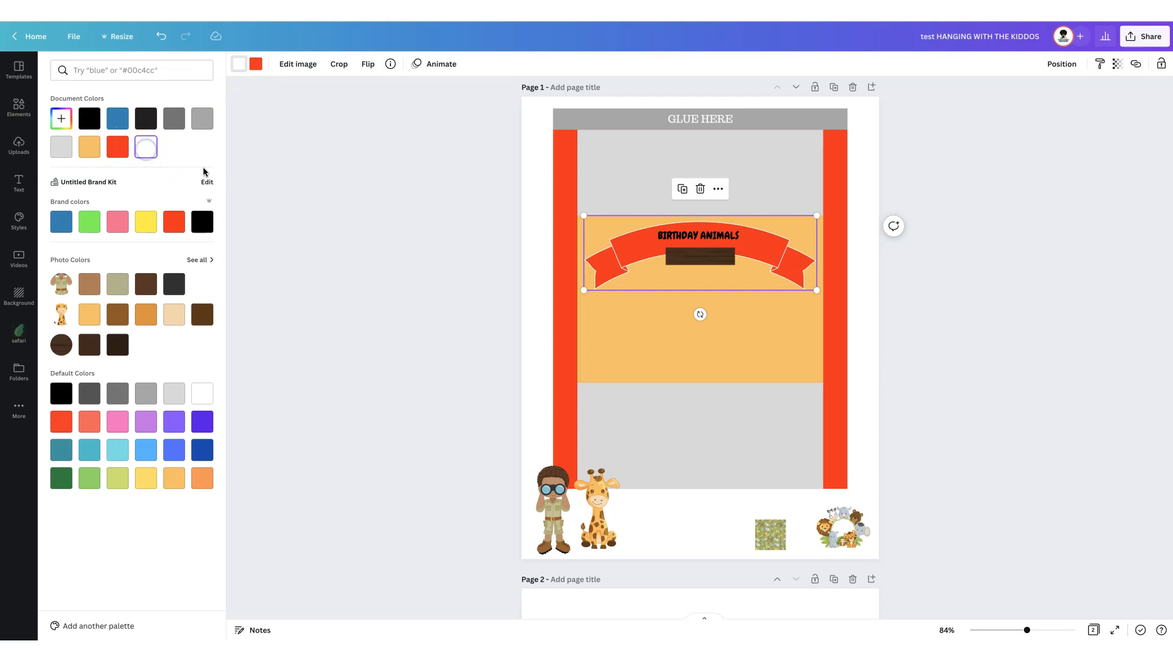
- Enlarge the BIRTHDAY ANIMALS text to about size 32.9 and curve it by 24 to follow the banner
left_click(675, 234)
left_click_drag(648, 231, 683, 241)
left_click(579, 63)
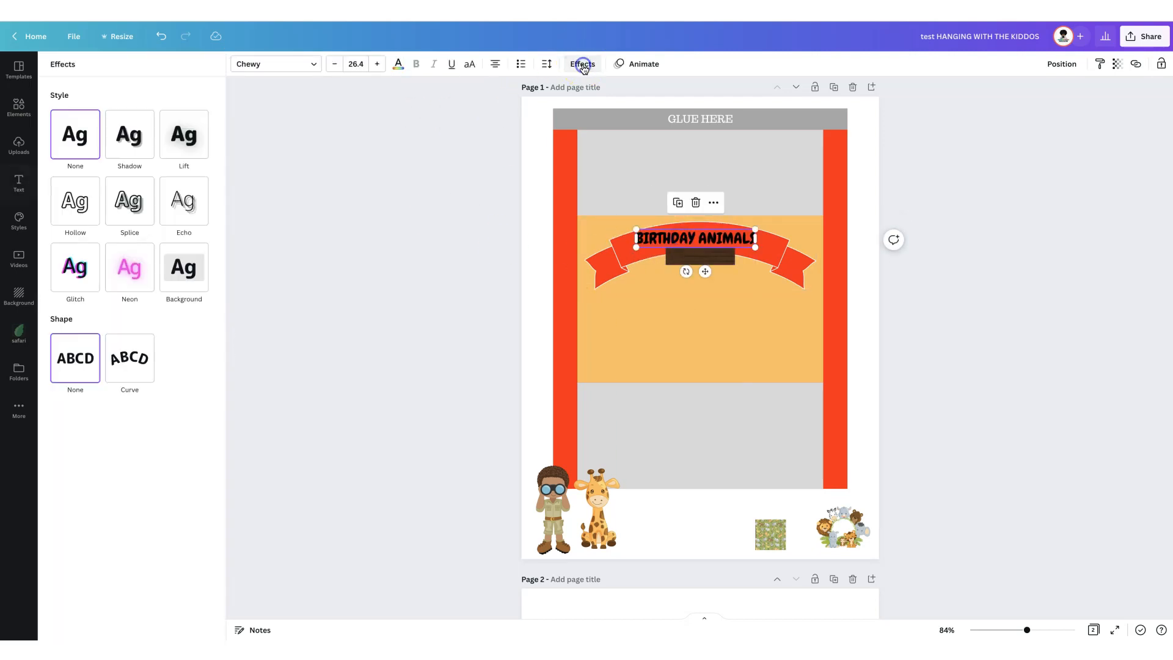
left_click(130, 357)
left_click_drag(200, 425, 140, 420)
left_click_drag(757, 229, 776, 230)
left_click_drag(719, 236, 715, 238)
left_click_drag(627, 255, 660, 250)
left_click_drag(140, 421, 149, 422)
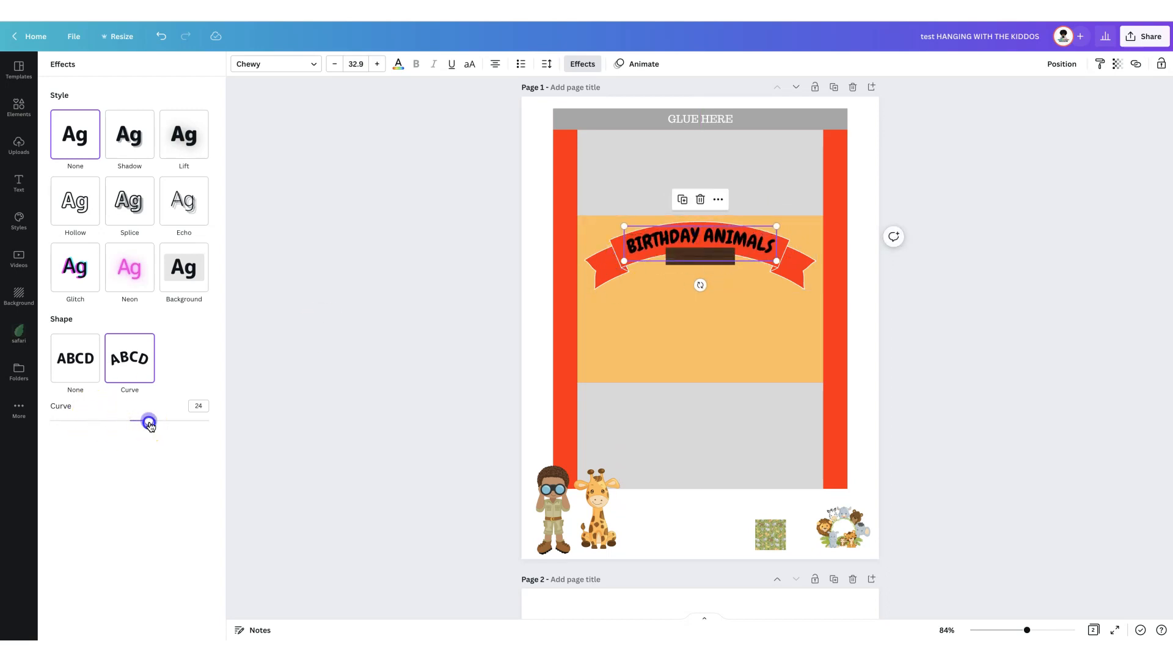
left_click_drag(703, 231, 703, 232)
- Give the BIRTHDAY ANIMALS text a light orange shadow with offset 12 and transparency 29
left_click(129, 142)
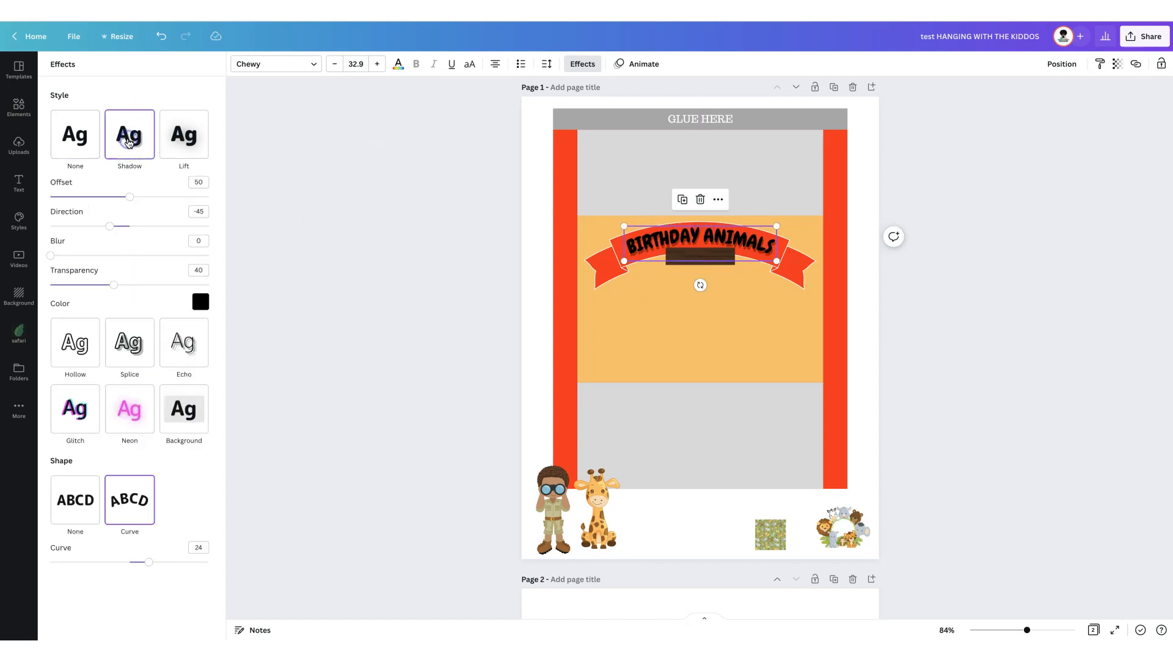
left_click(205, 310)
left_click(64, 372)
left_click_drag(114, 285, 94, 285)
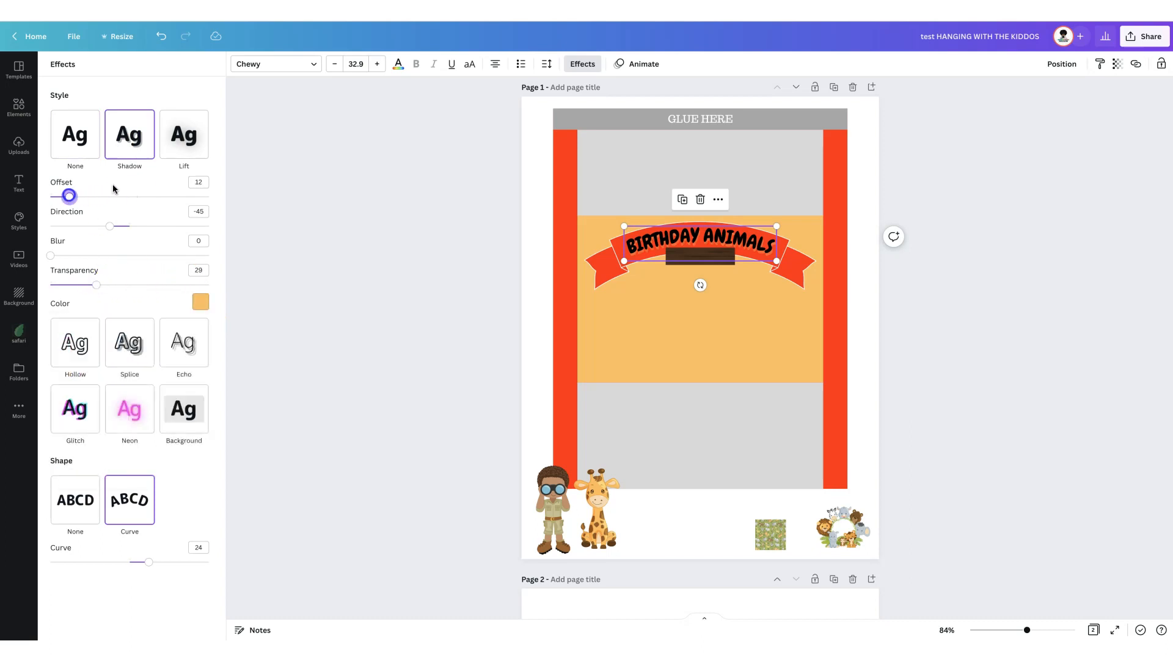
- Change the BIRTHDAY ANIMALS text color to white
left_click(398, 65)
left_click(118, 147)
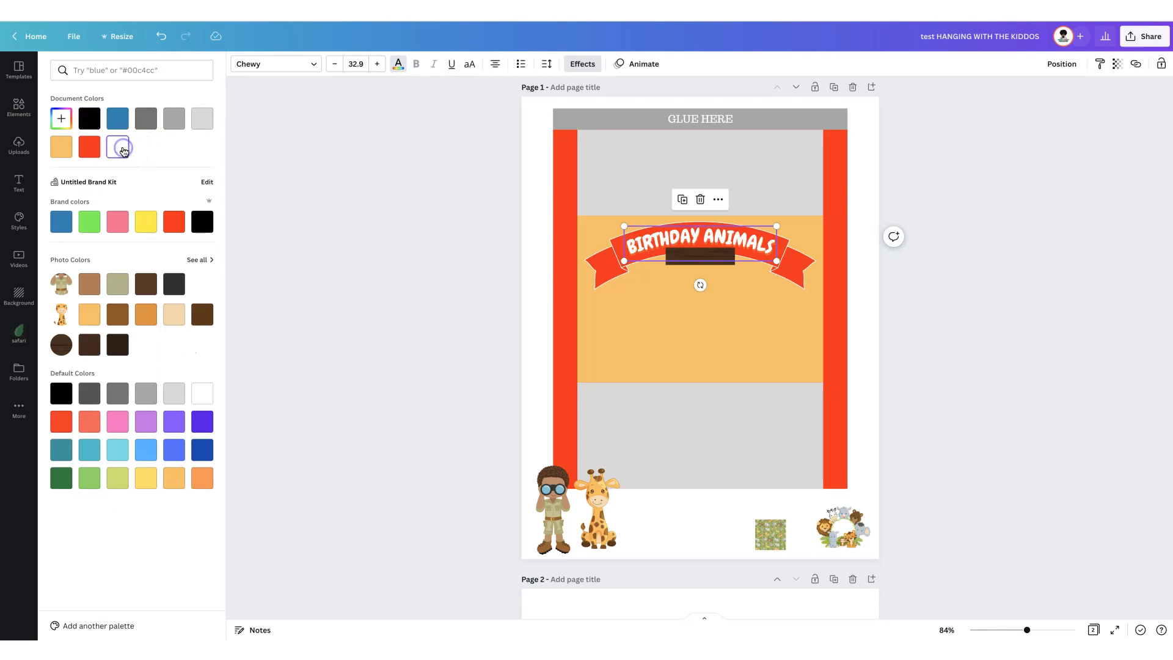
left_click(389, 335)
- Enlarge the curved BIRTHDAY ANIMALS text slightly and recentre it on the red banner
left_click(751, 242)
left_click_drag(775, 260, 779, 264)
left_click_drag(622, 225, 618, 223)
left_click_drag(709, 238, 709, 237)
left_click(430, 271)
- Add a subheading reading "CRACKERS" on the orange front panel and set its font to Chewy
left_click(98, 180)
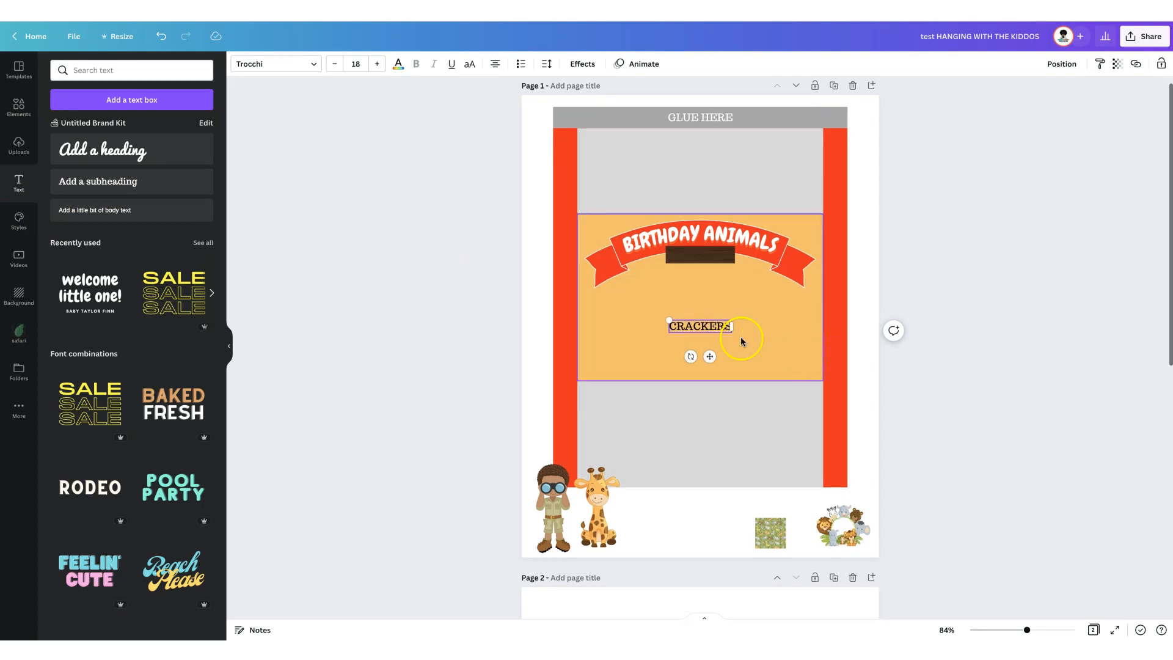
left_click(261, 63)
left_click(56, 101)
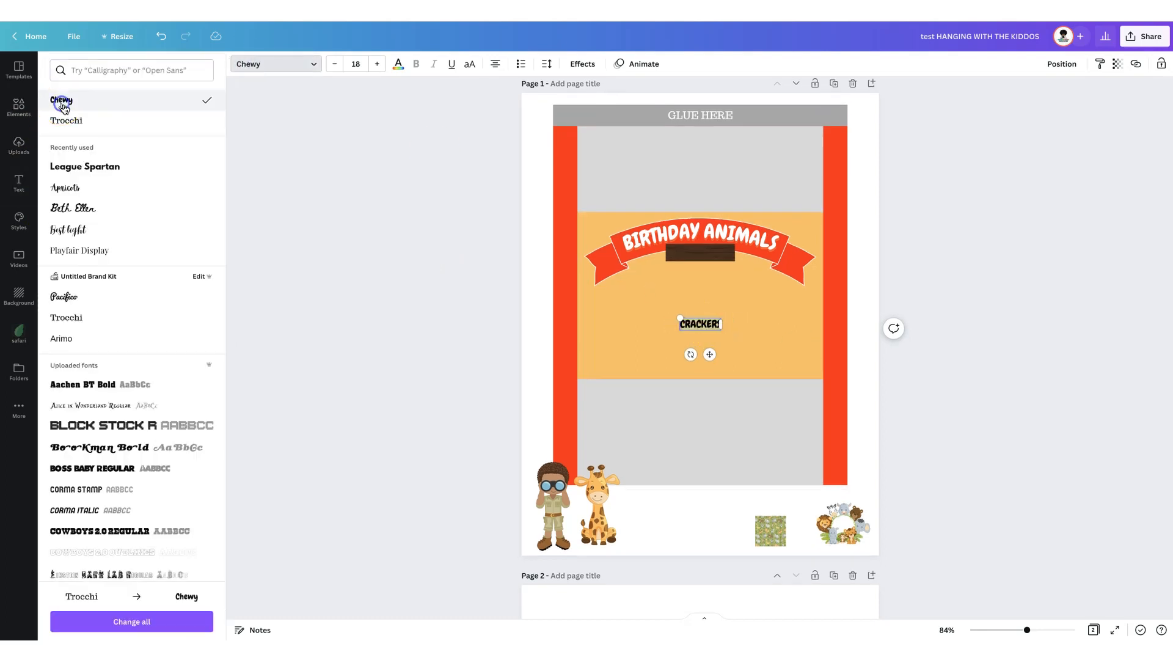
left_click(490, 325)
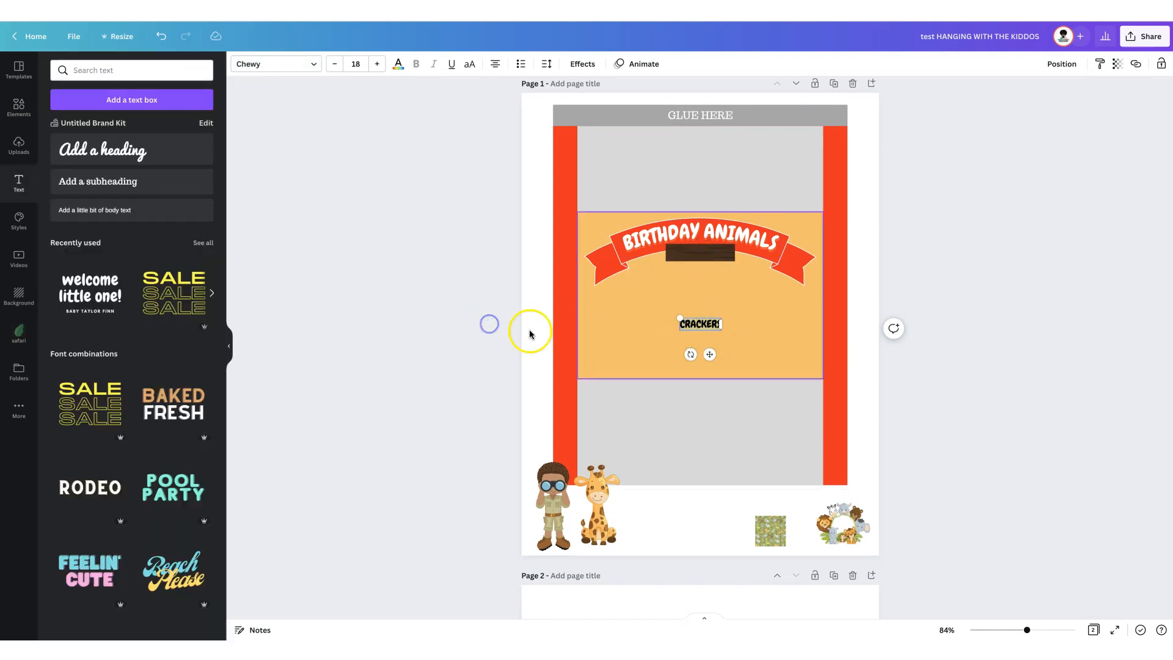
- Enlarge the CRACKERS text, place it on the dark brown plank below the banner, and colour it yellow
left_click_drag(700, 324, 697, 252)
left_click(399, 65)
left_click(117, 147)
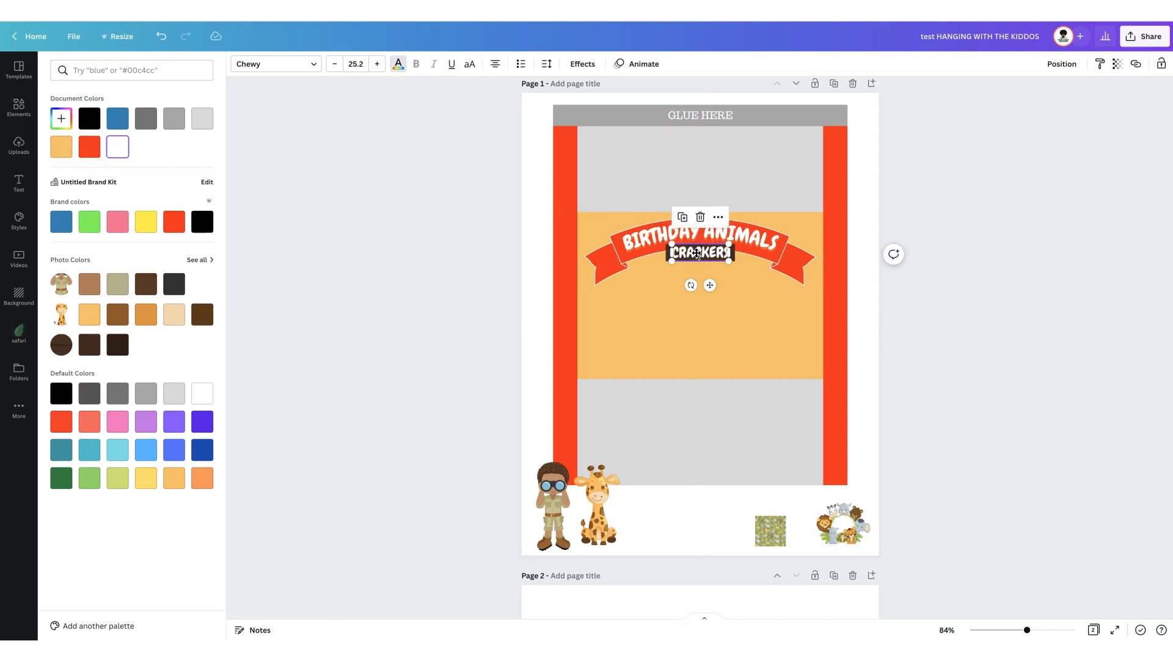
left_click(148, 225)
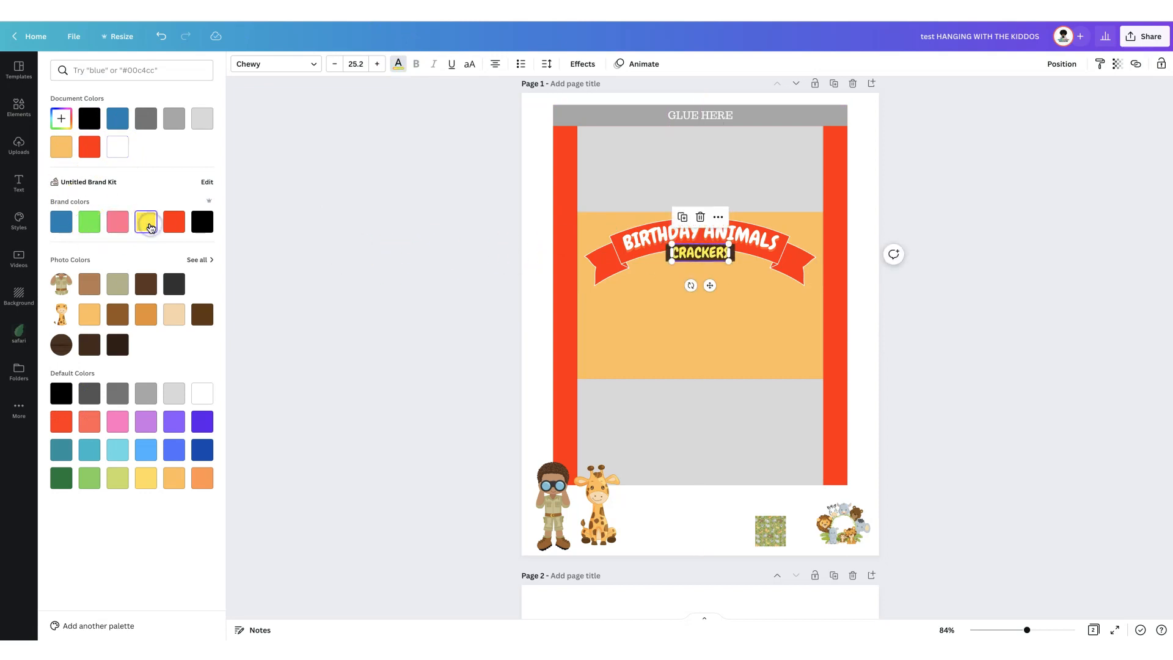
- Apply a black Shadow effect to the yellow CRACKERS text
left_click(583, 64)
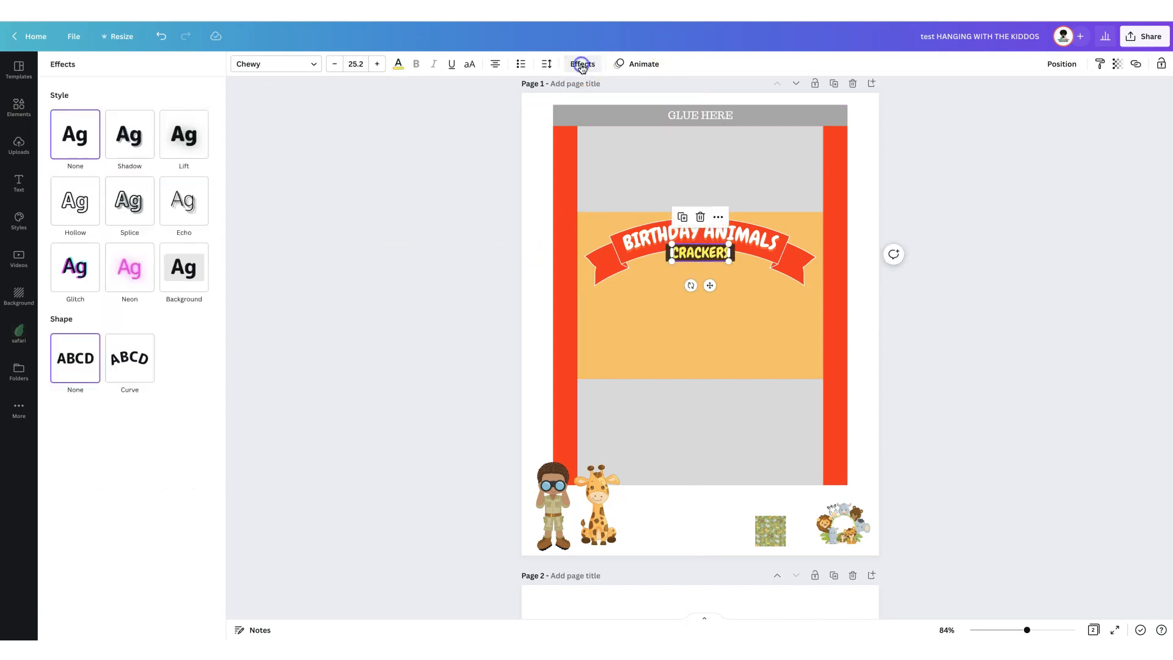
left_click(119, 142)
left_click(200, 301)
left_click(187, 416)
left_click(296, 364)
left_click(295, 364)
- Move the animal-group picture onto the orange panel beneath CRACKERS and enlarge it to reach the panel's lower edge
left_click(837, 515)
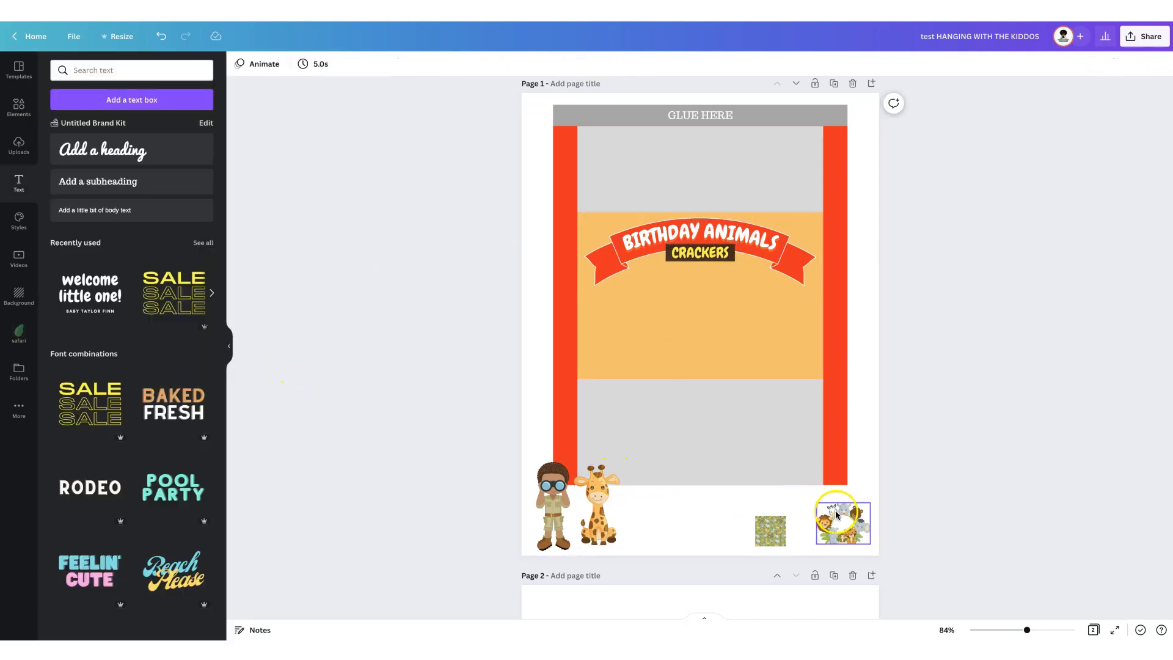
left_click_drag(837, 515, 592, 424)
left_click_drag(666, 324, 714, 312)
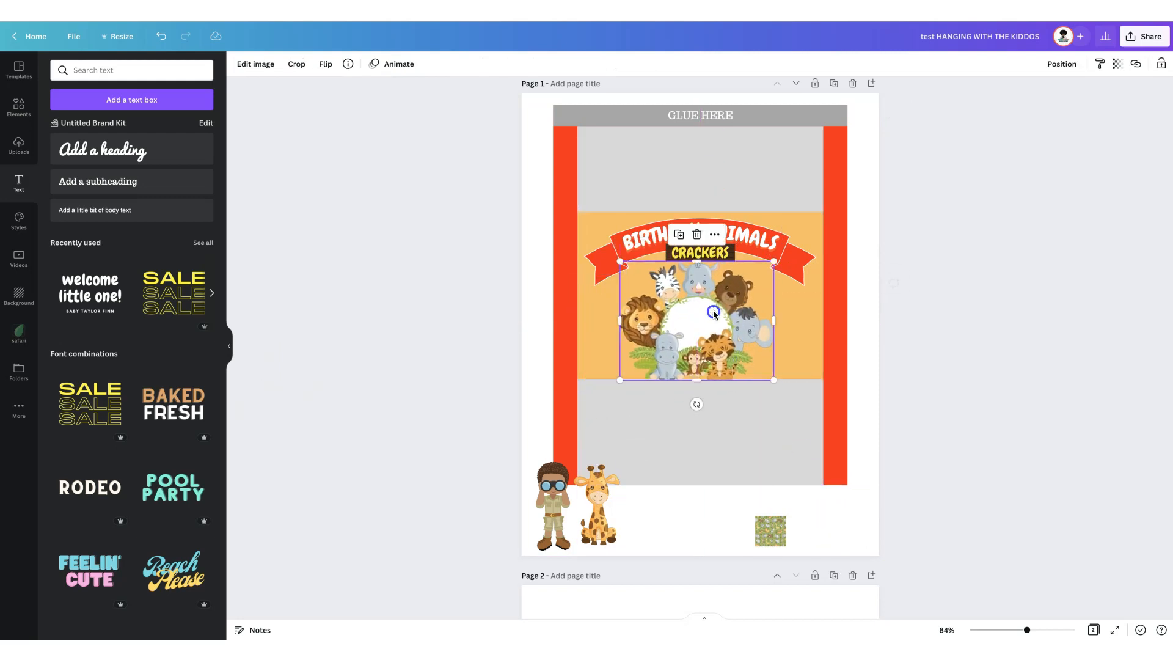
left_click_drag(774, 382, 789, 406)
left_click_drag(694, 307, 684, 303)
left_click_drag(788, 396, 774, 374)
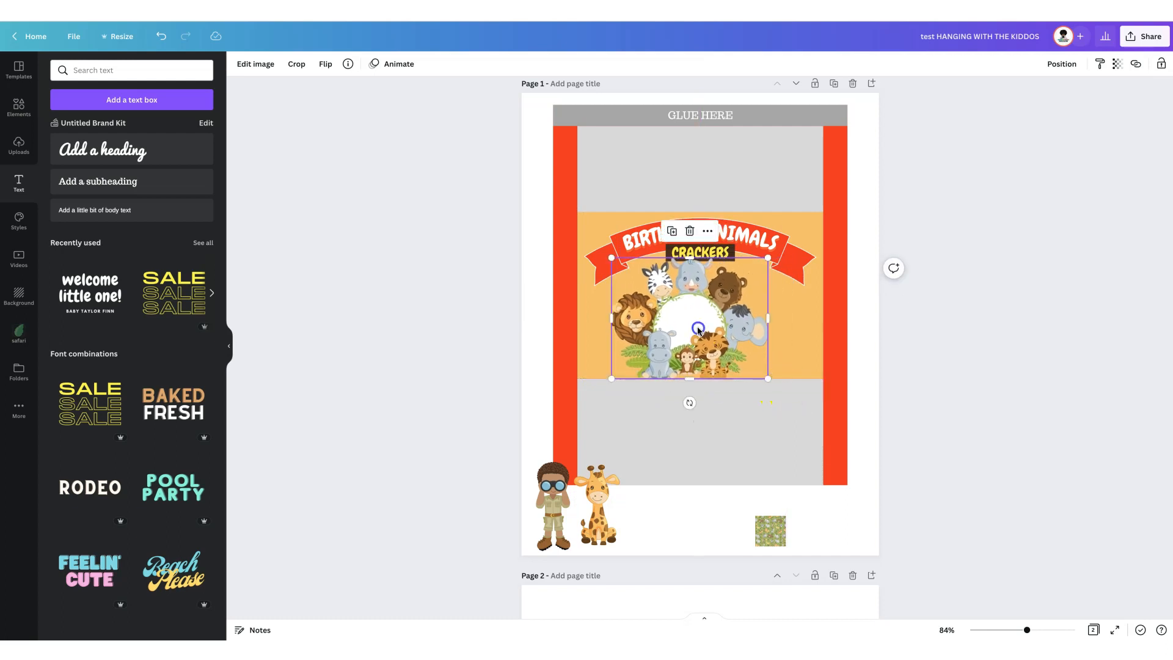
left_click_drag(698, 329, 707, 329)
- Centre the animal-group picture horizontally on the page and enlarge it slightly
left_click(1062, 64)
left_click(1033, 180)
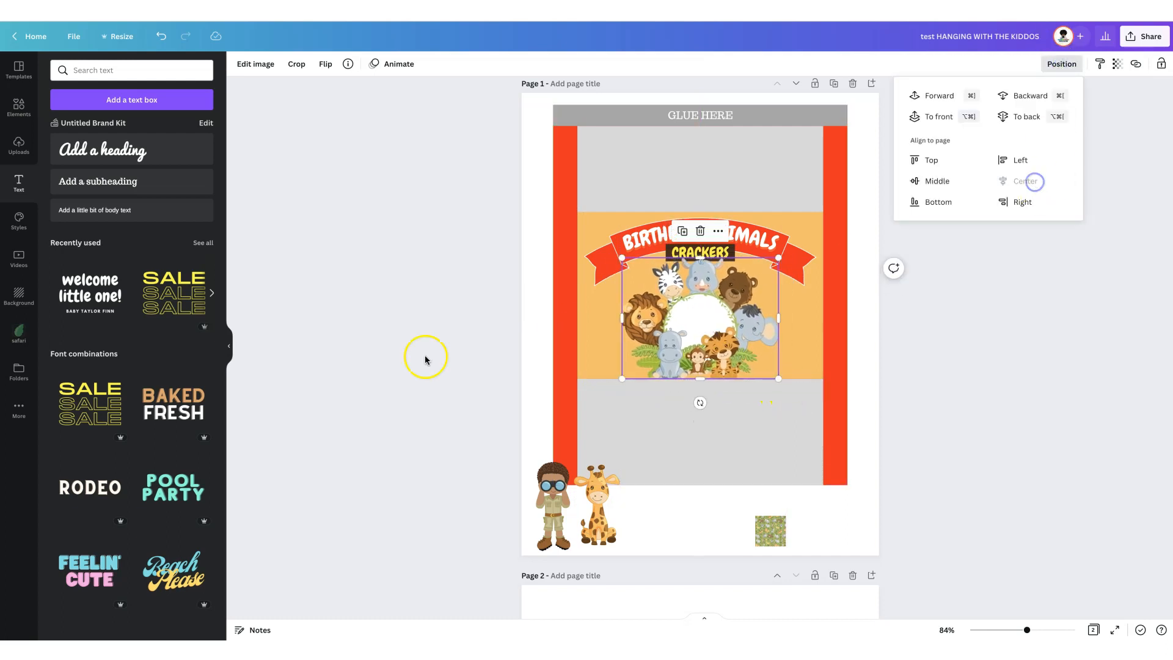
left_click(463, 368)
left_click(741, 330)
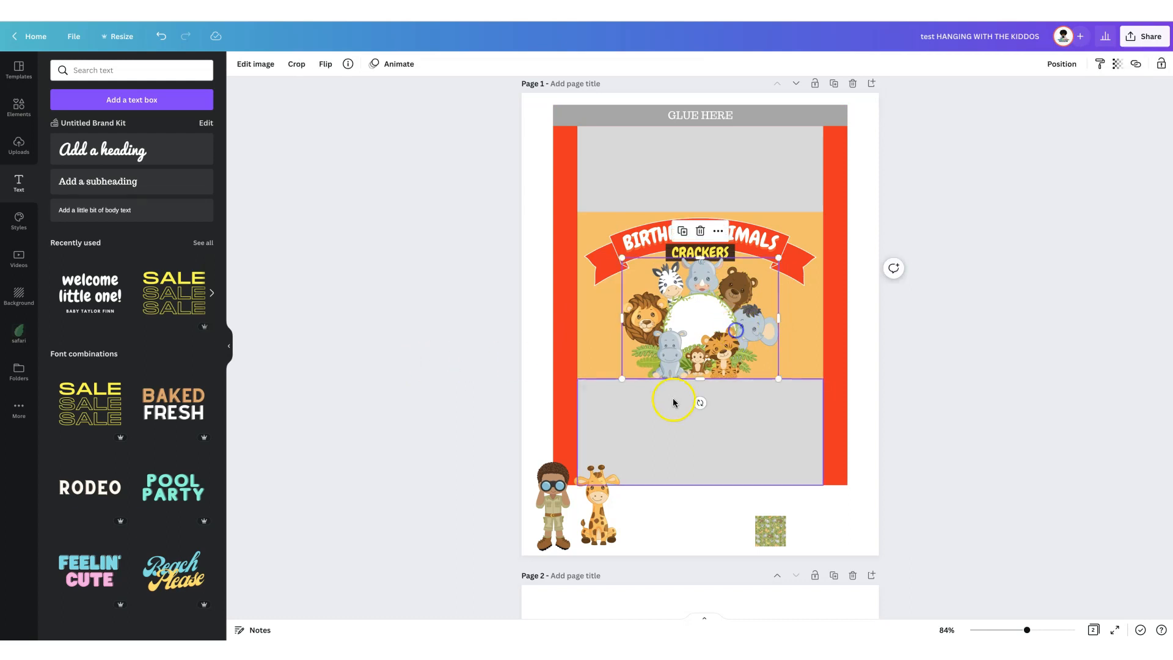
left_click(504, 447)
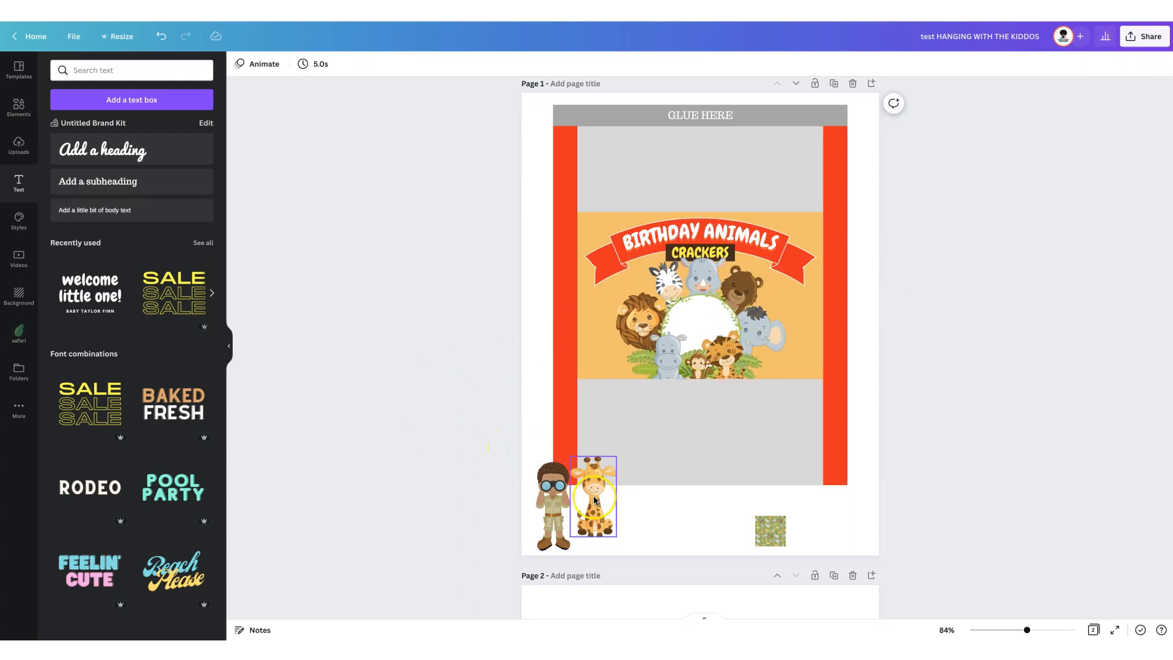
- Place the giraffe left of the animal group on the orange panel, enlarge it up to the banner, and bring it forward
left_click_drag(597, 506, 607, 340)
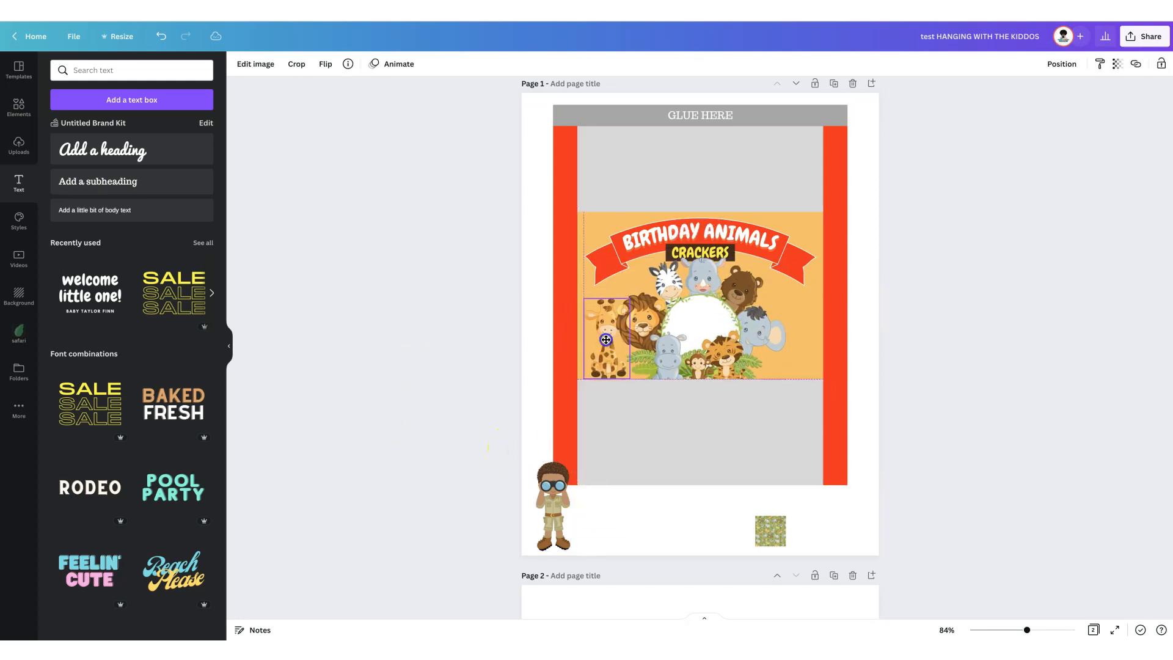
left_click(1062, 64)
left_click(937, 97)
mouse_move(630, 298)
left_mouse_down()
mouse_move(648, 267)
mouse_move(619, 301)
left_mouse_up()
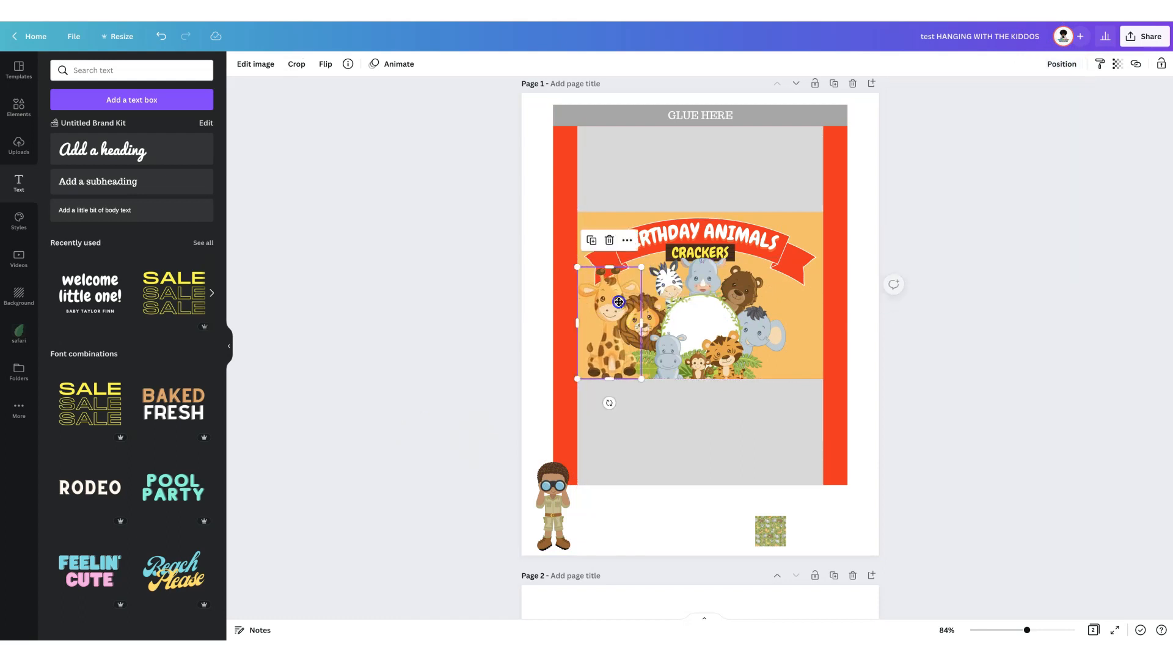
left_click(1059, 65)
left_click(935, 95)
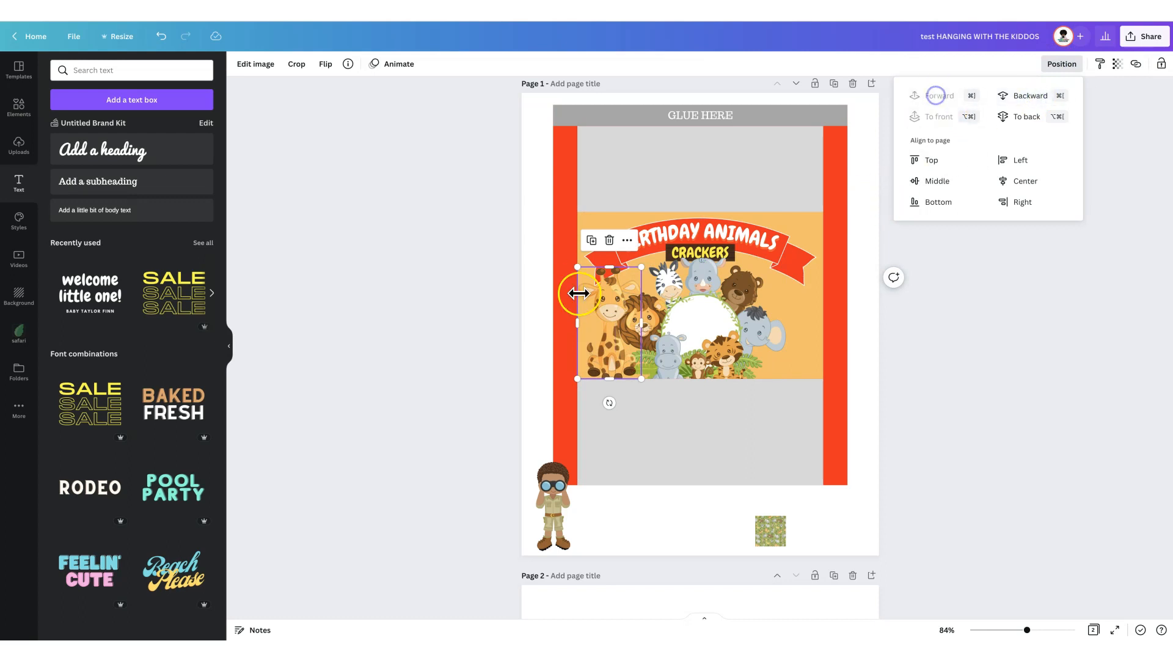
- Place the safari boy at the right end of the orange panel, enlarge him up to the banner, and bring him forward
left_click_drag(552, 507, 795, 337)
left_click_drag(772, 291, 768, 257)
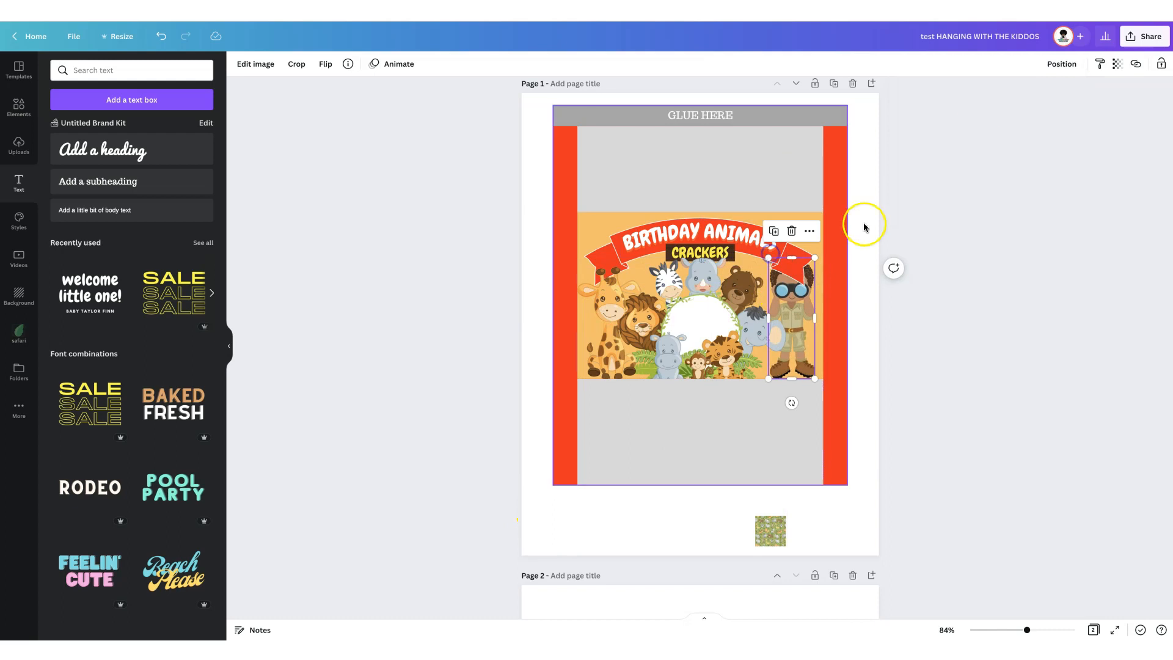
left_click(1063, 64)
left_click(936, 96)
left_click_drag(792, 318, 795, 317)
- Bring the safari boy in front of the animal-group picture
left_click(748, 341)
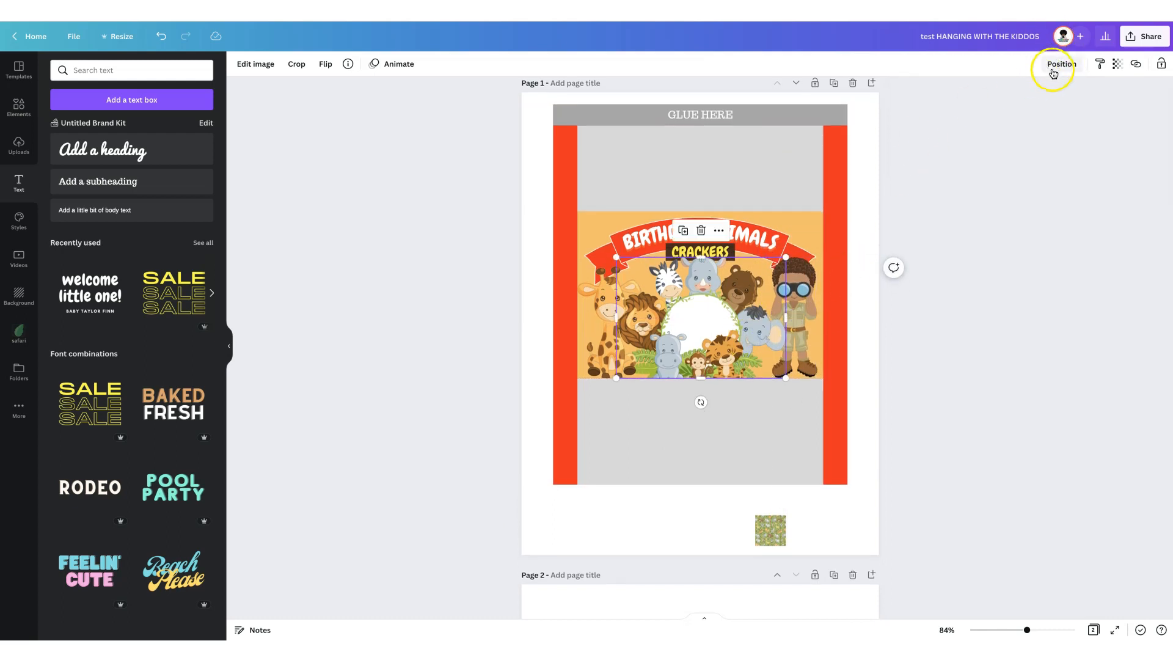
left_click(794, 327)
scroll(794, 326, "down", 1)
left_click(1062, 63)
left_click(935, 94)
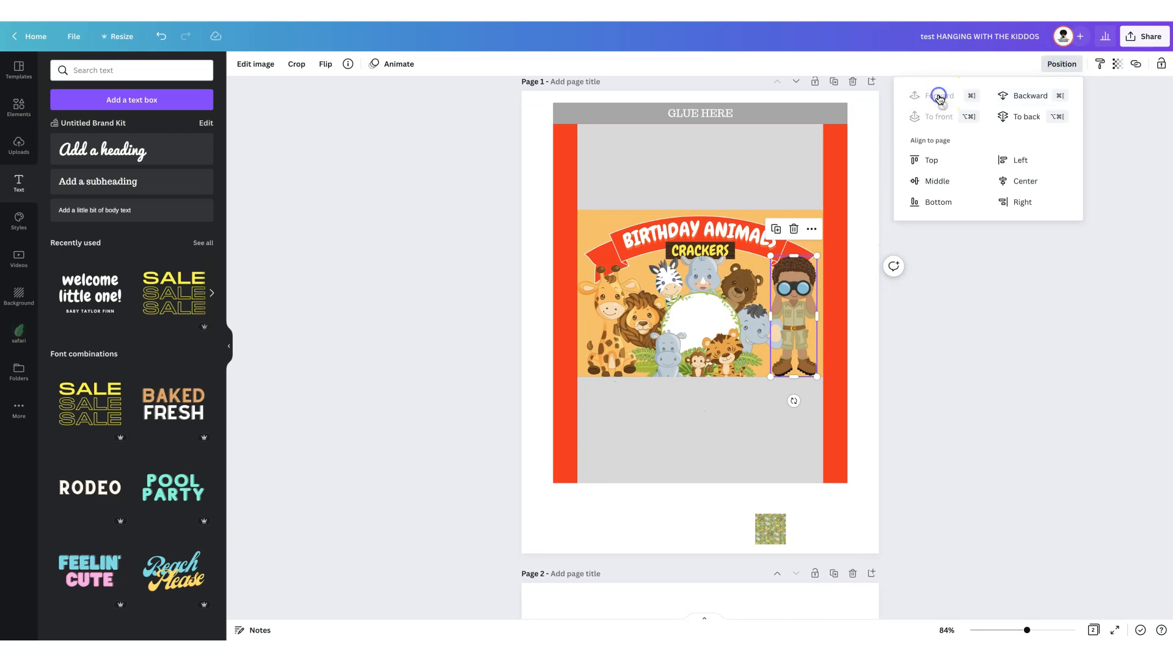
left_click(485, 410)
left_click(464, 414)
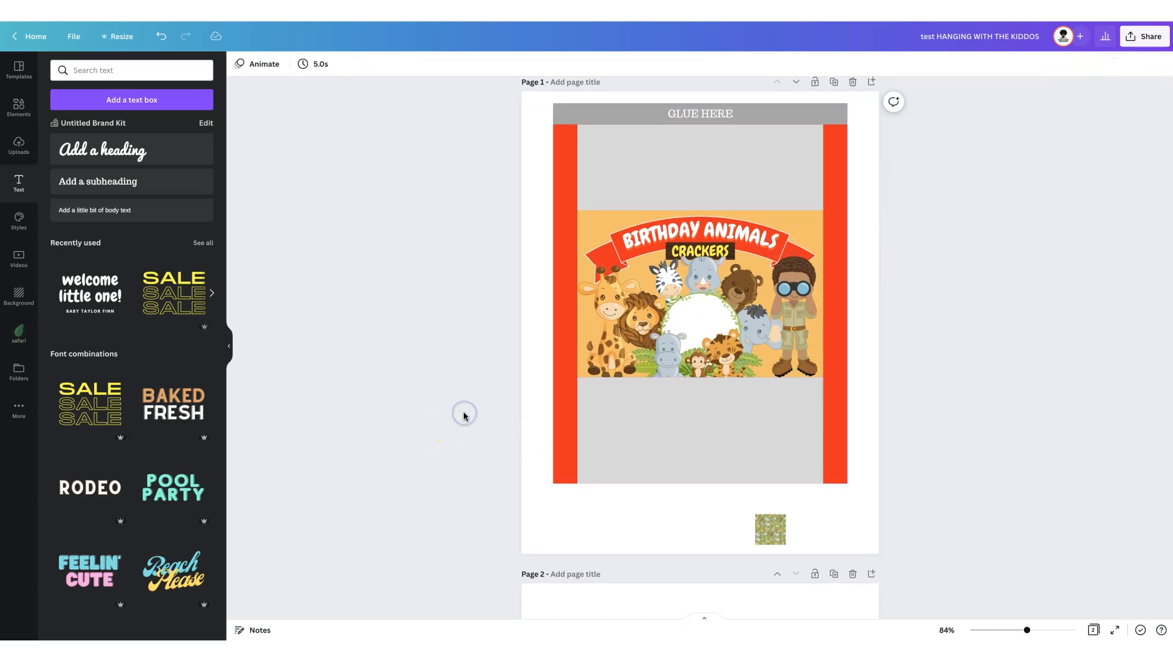
- Duplicate the CRACKERS text into the white circle as "1ST" at size 52 and colour it red
left_click(700, 250)
left_click_drag(703, 269, 707, 316)
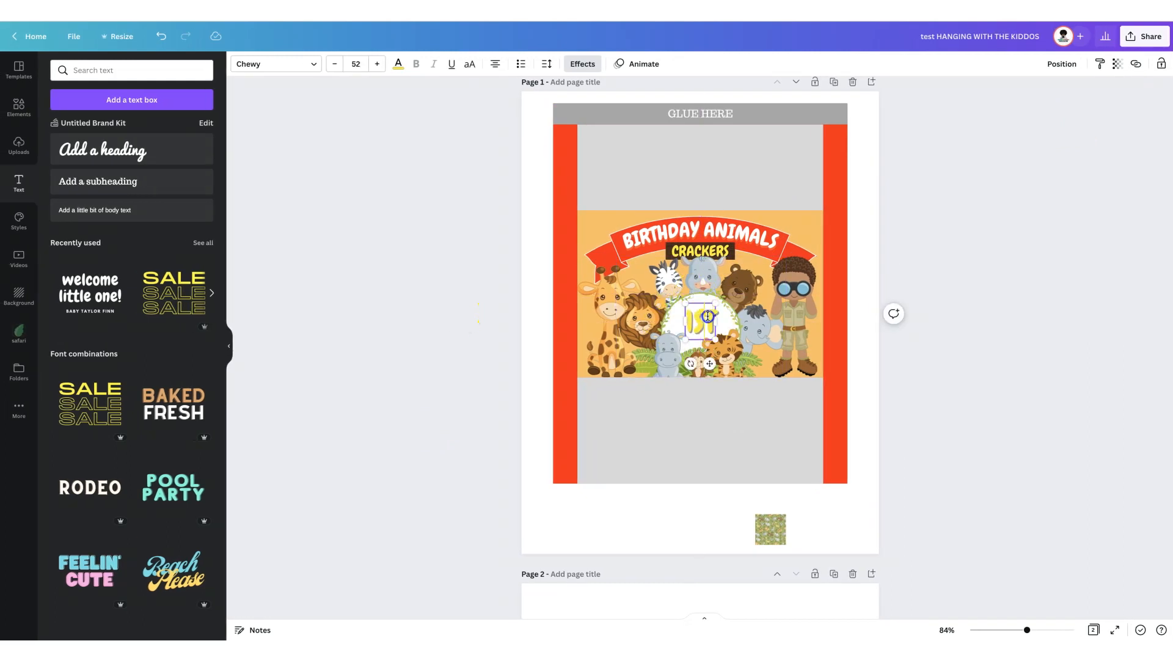
left_click(394, 64)
left_click(63, 148)
- Remove the shadow effect from the 1ST text
left_click(582, 64)
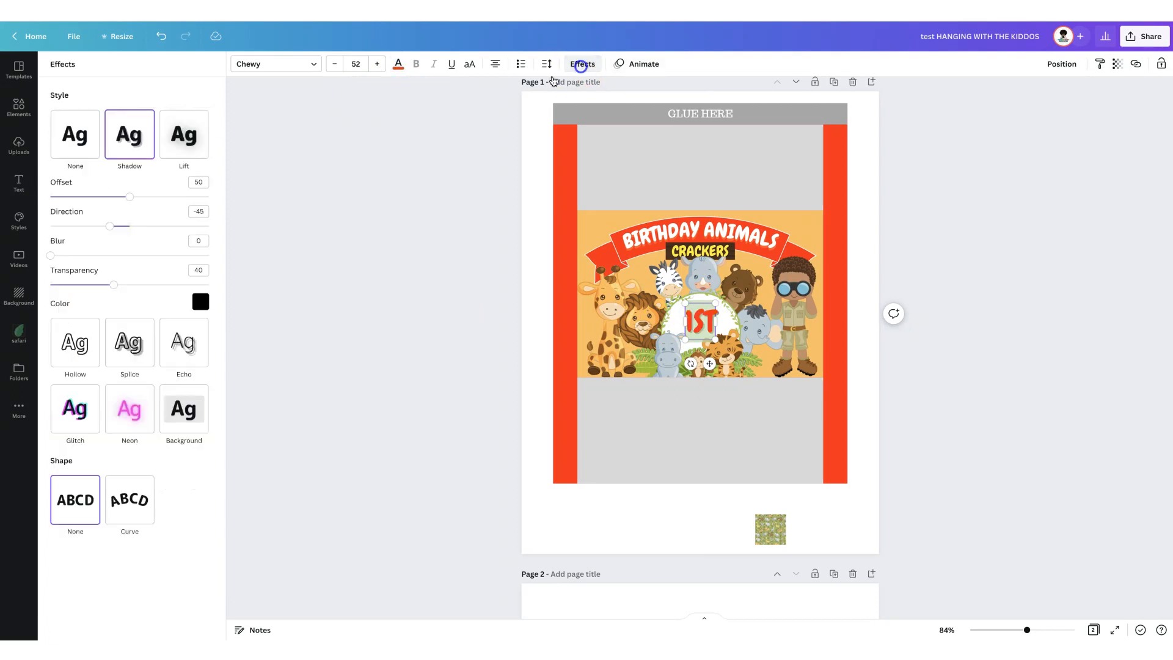
left_click(72, 134)
left_click(430, 363)
- Shorten the 1ST text to "1" and set its font to League Spartan
left_click(705, 320)
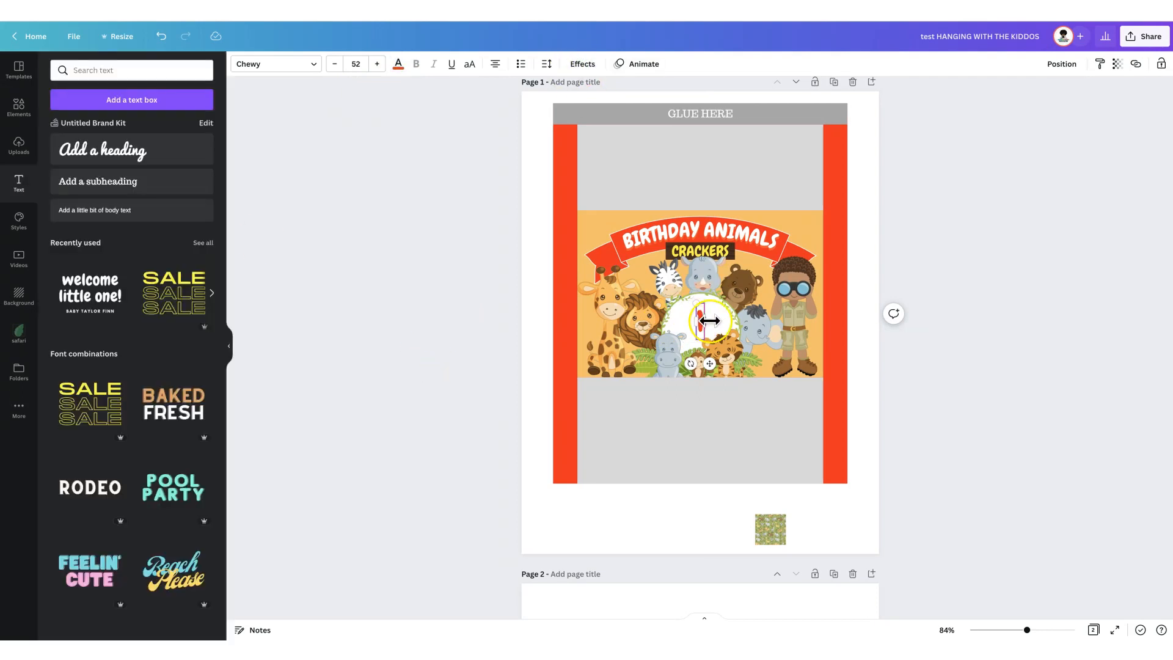
left_click(275, 71)
left_click(98, 163)
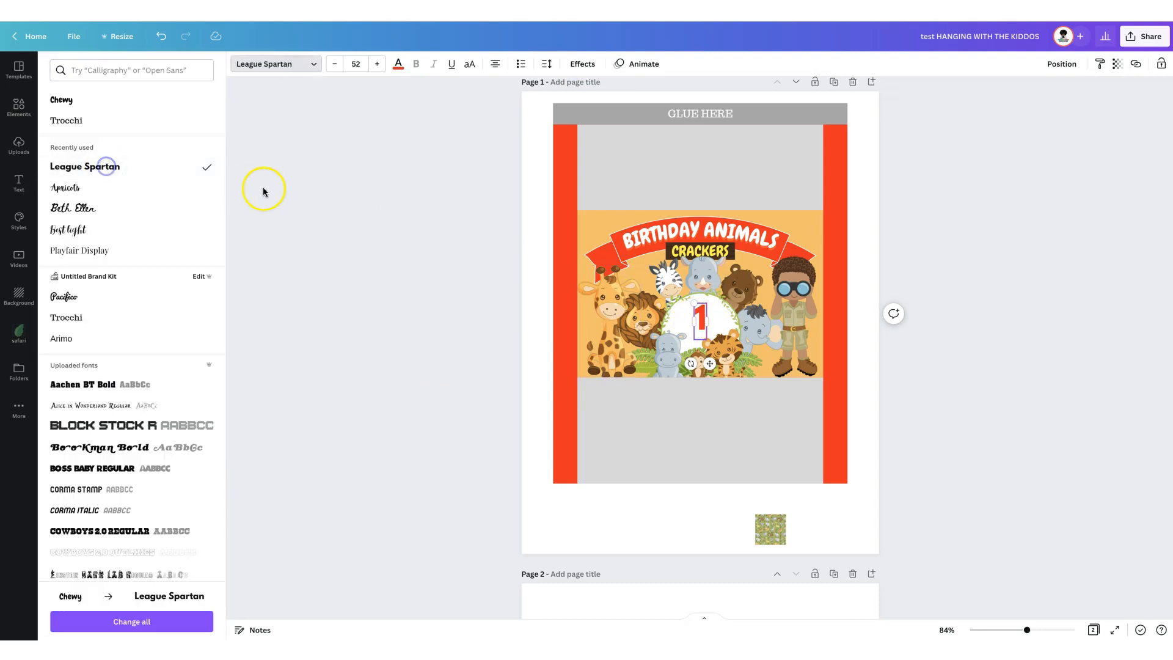
- Apply the Hollow effect to the "1", enlarge it, and reposition it in the white circle
left_click(583, 63)
left_click(78, 205)
left_click(370, 323)
left_click(701, 322)
left_click_drag(694, 339, 686, 351)
left_click_drag(702, 325, 699, 322)
- Add a subheading reading "st" and set its font to League Spartan
left_click(104, 181)
left_click(245, 66)
left_click(95, 118)
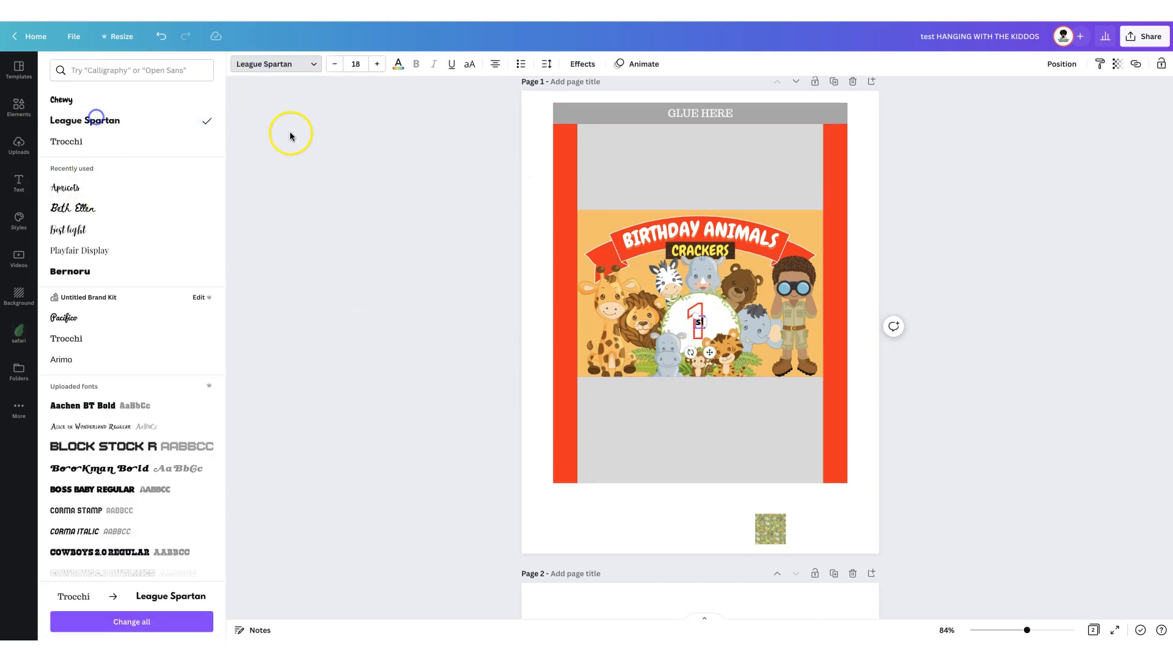
- Colour the "st" text red and place it as a superscript beside the "1"
left_click(401, 67)
left_click(89, 147)
left_click(361, 396)
left_click_drag(700, 323, 709, 311)
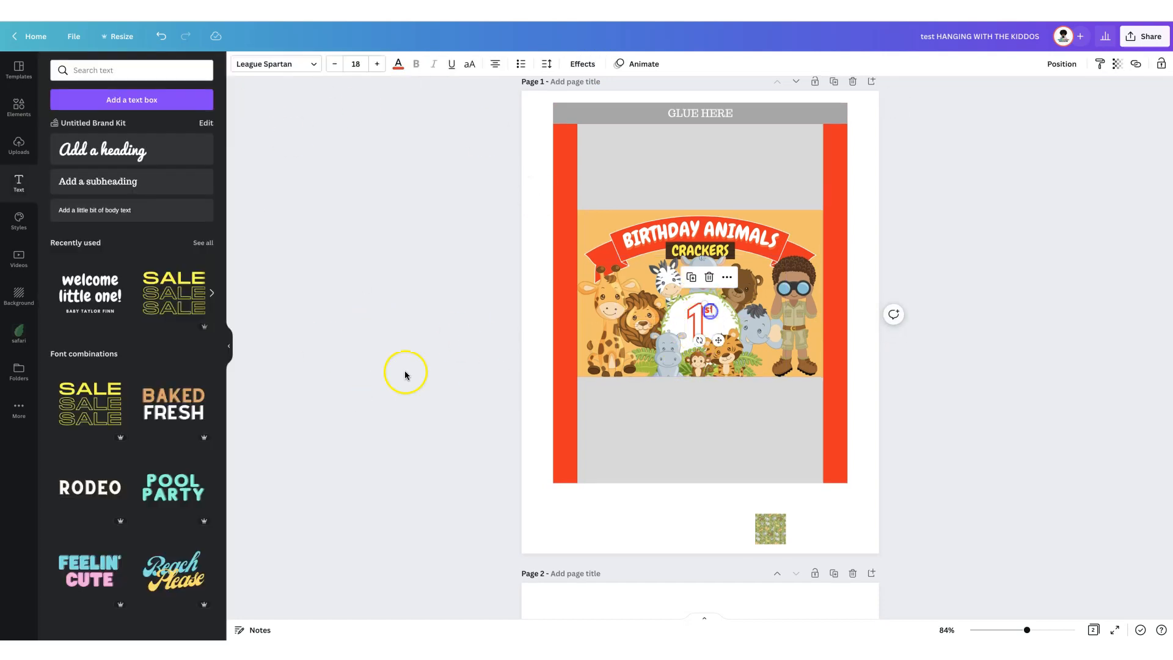
left_click(405, 372)
- Cover the lower grey panel with the safari pattern, and the upper grey panel with a copy about 5.8 × 2 in
left_click_drag(770, 528, 681, 484)
left_click_drag(684, 432, 826, 452)
left_click(685, 351)
left_click_drag(688, 397, 702, 120)
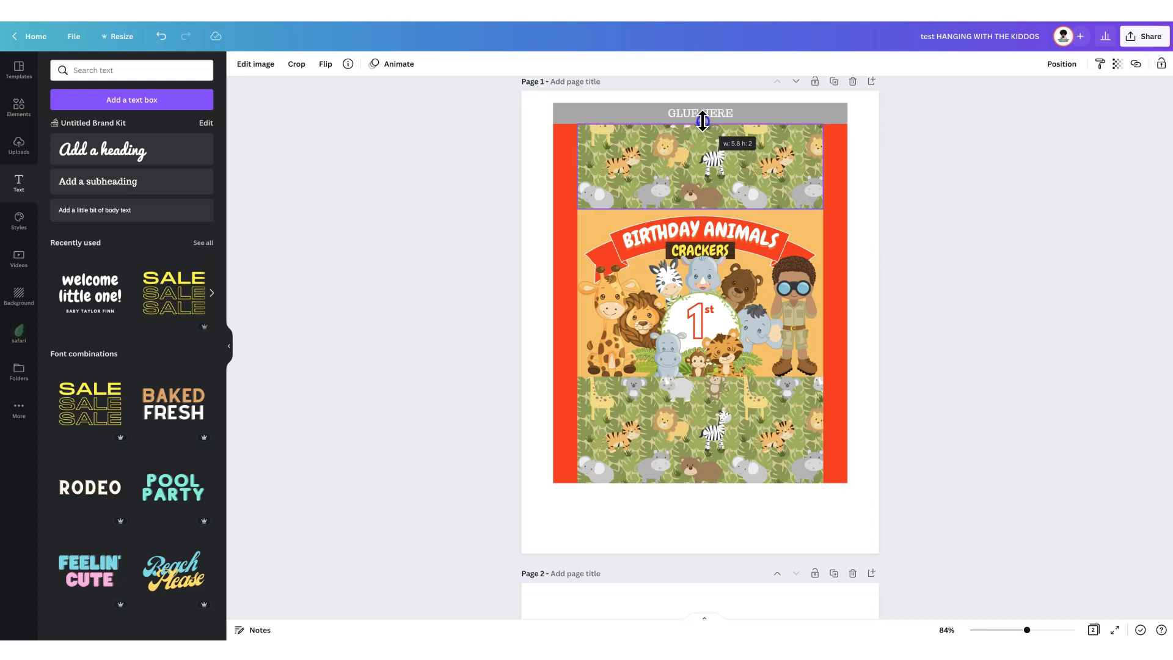
mouse_move(703, 208)
left_mouse_down()
mouse_move(702, 189)
mouse_move(702, 206)
left_mouse_up()
left_click(479, 210)
left_click(772, 470)
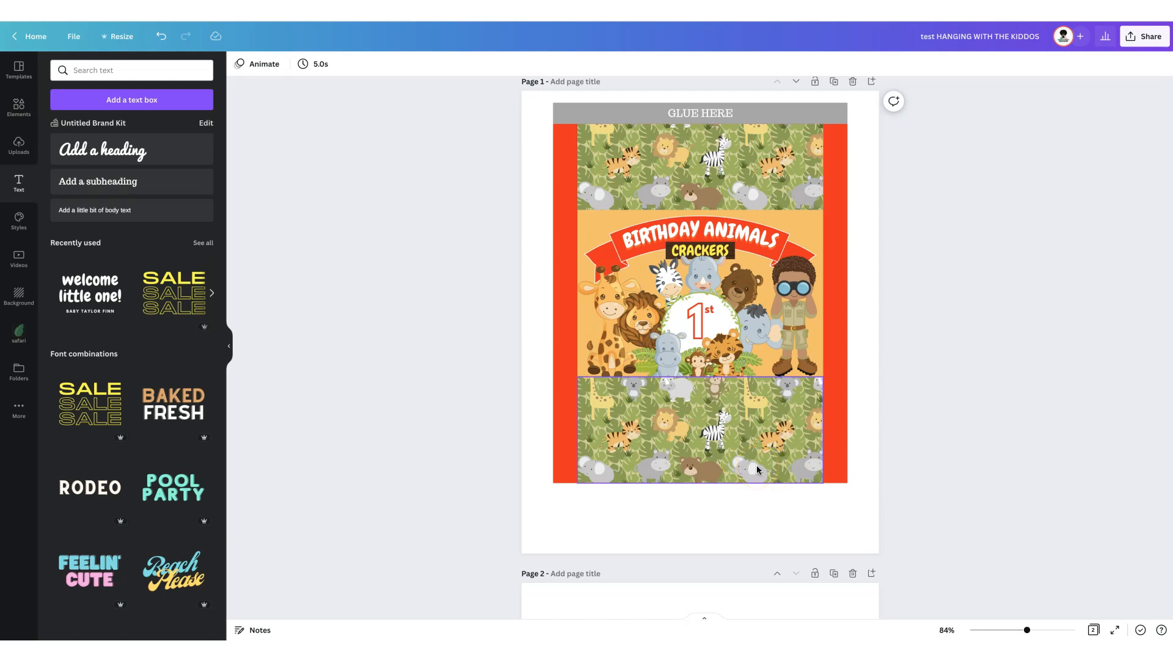
- Download only the wrapper page as a PDF Print file
left_click(1136, 37)
left_click(996, 277)
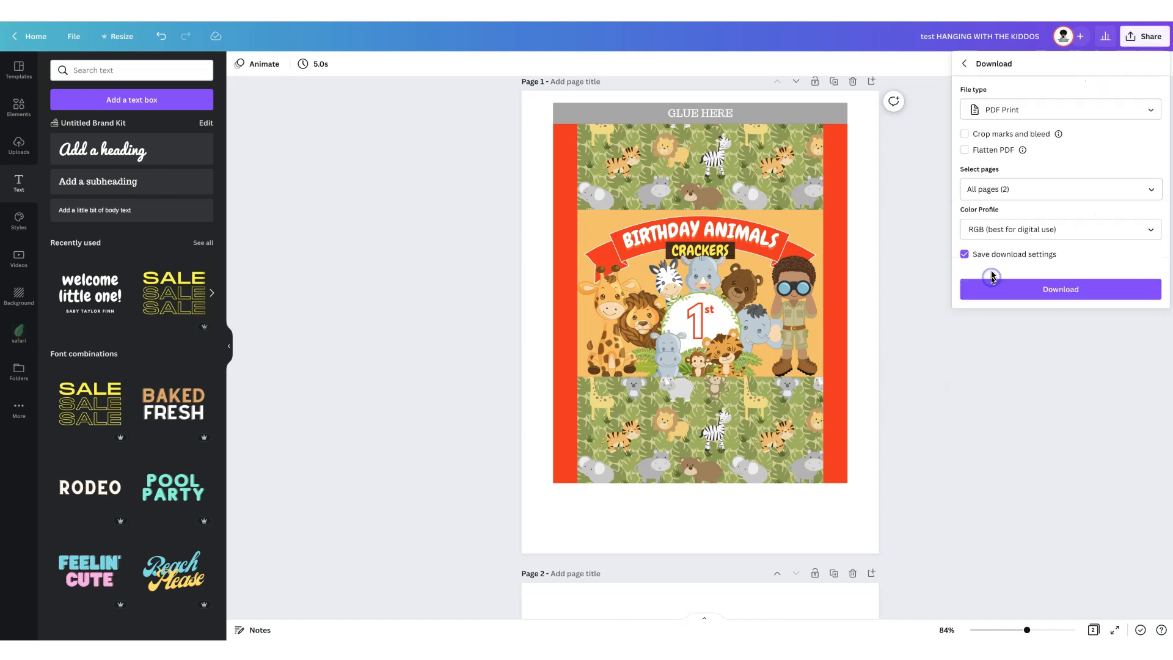
left_click(991, 109)
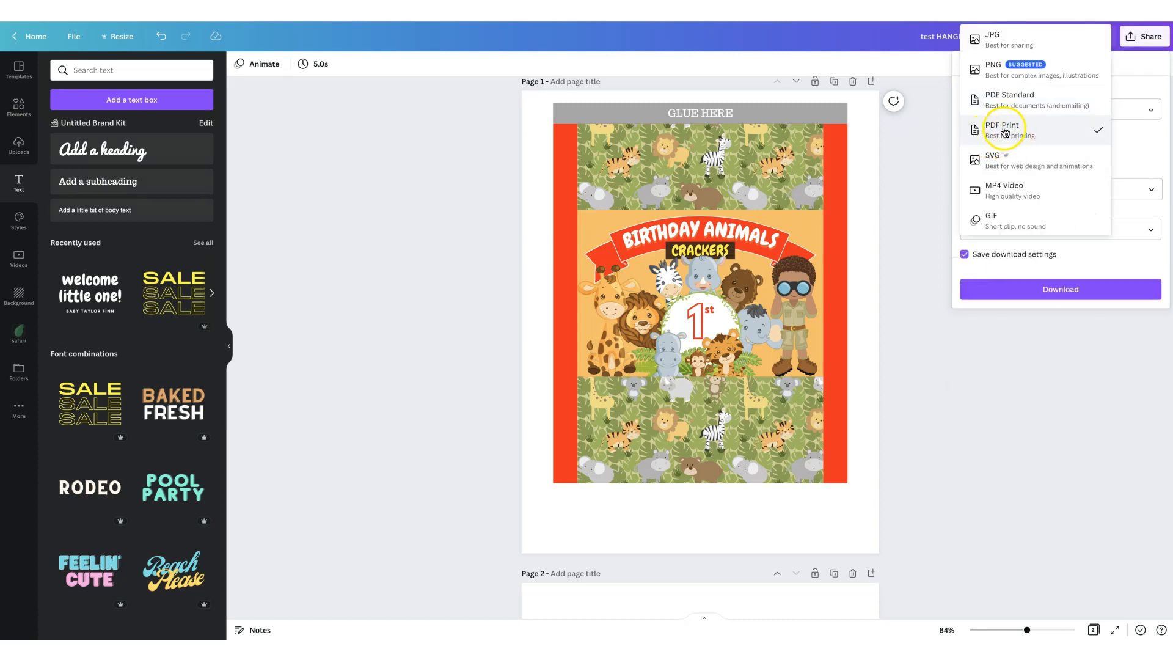
left_click(1003, 130)
left_click(995, 189)
left_click(1153, 219)
left_click(1151, 248)
left_click(1063, 316)
left_click(1043, 292)
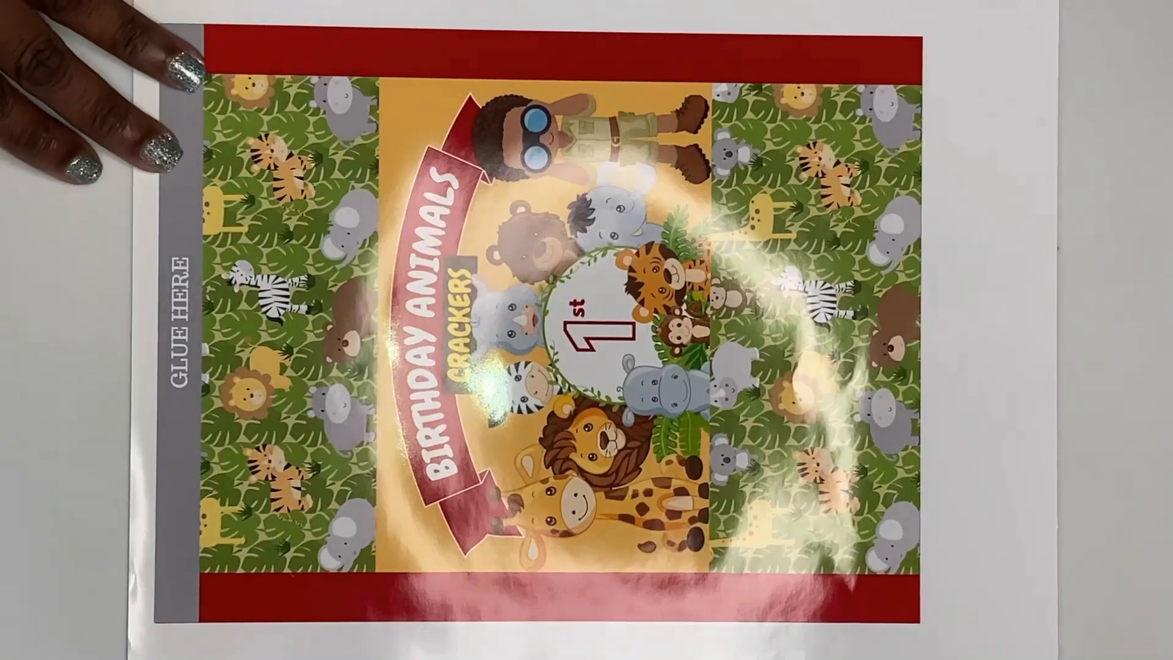